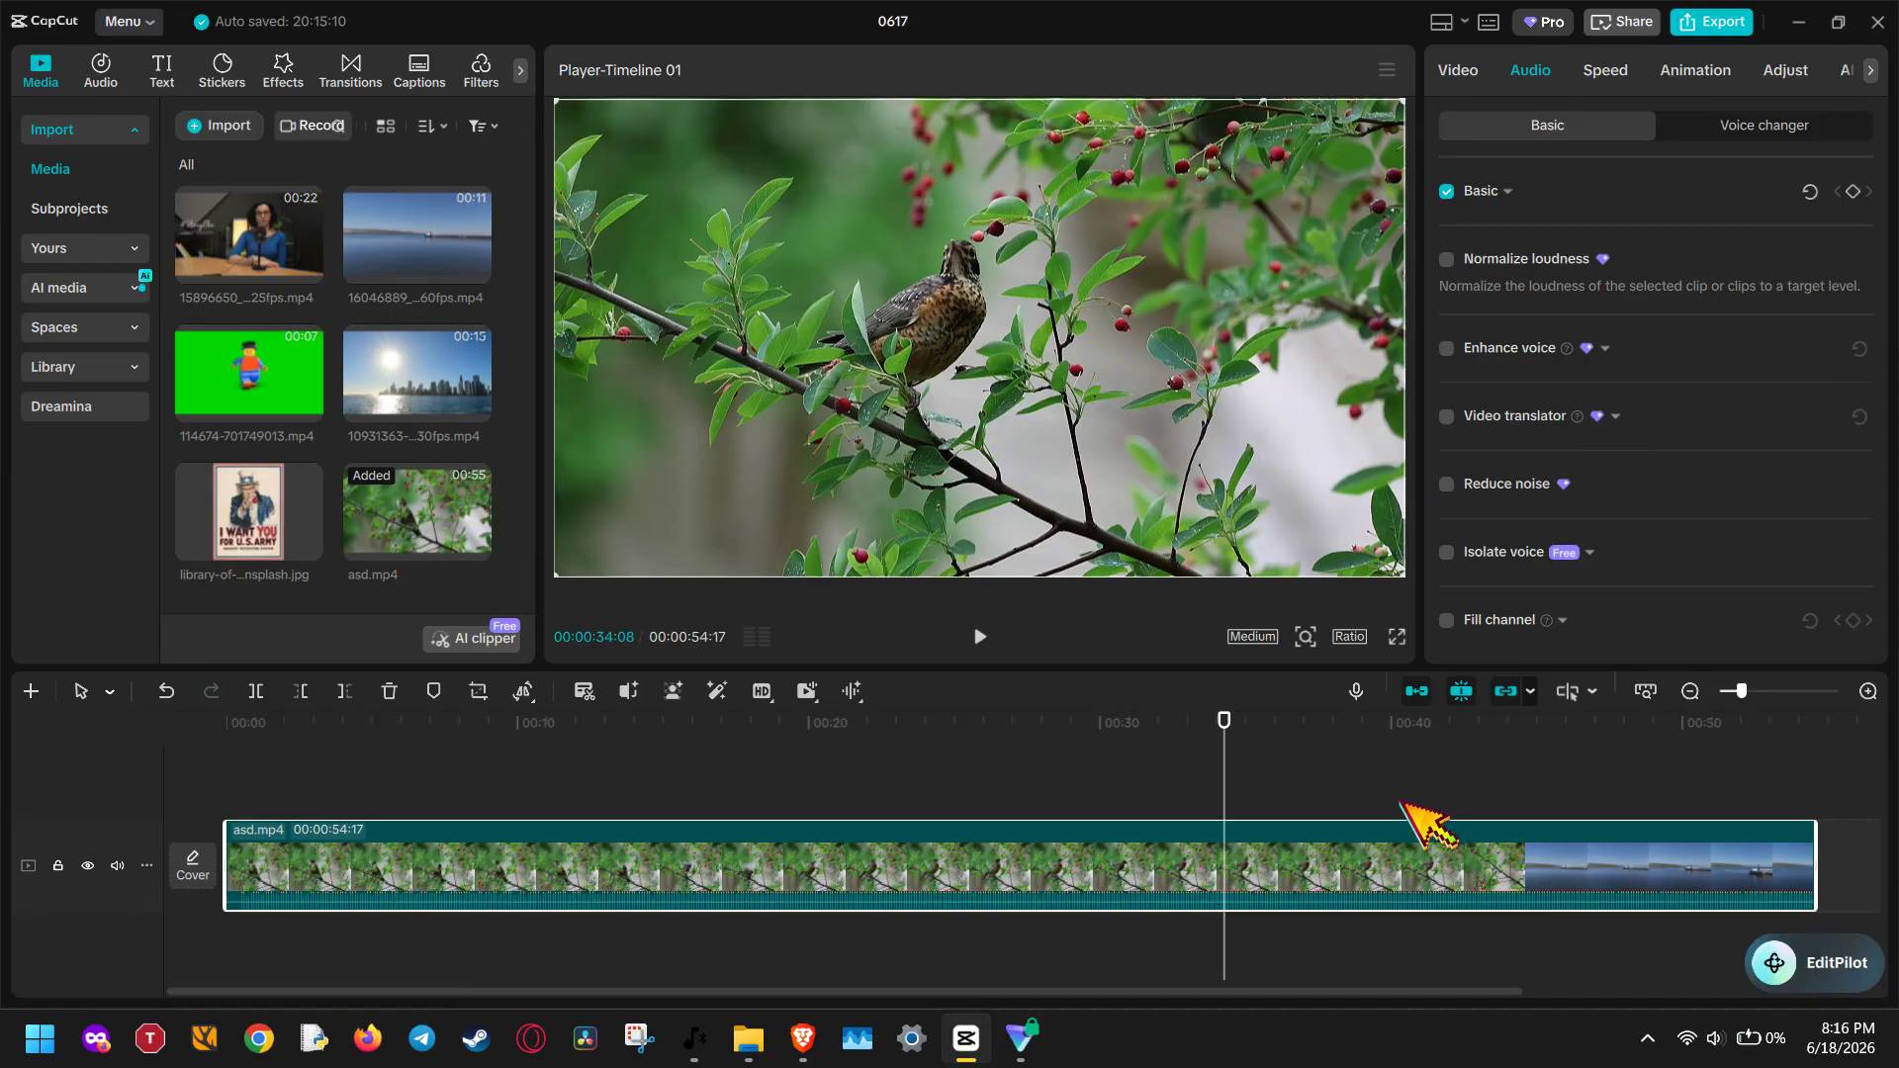
# Turn on the project's proxy at 540P resolution, save the project settings, and play the timeline briefly
pyautogui.click(1294, 797)
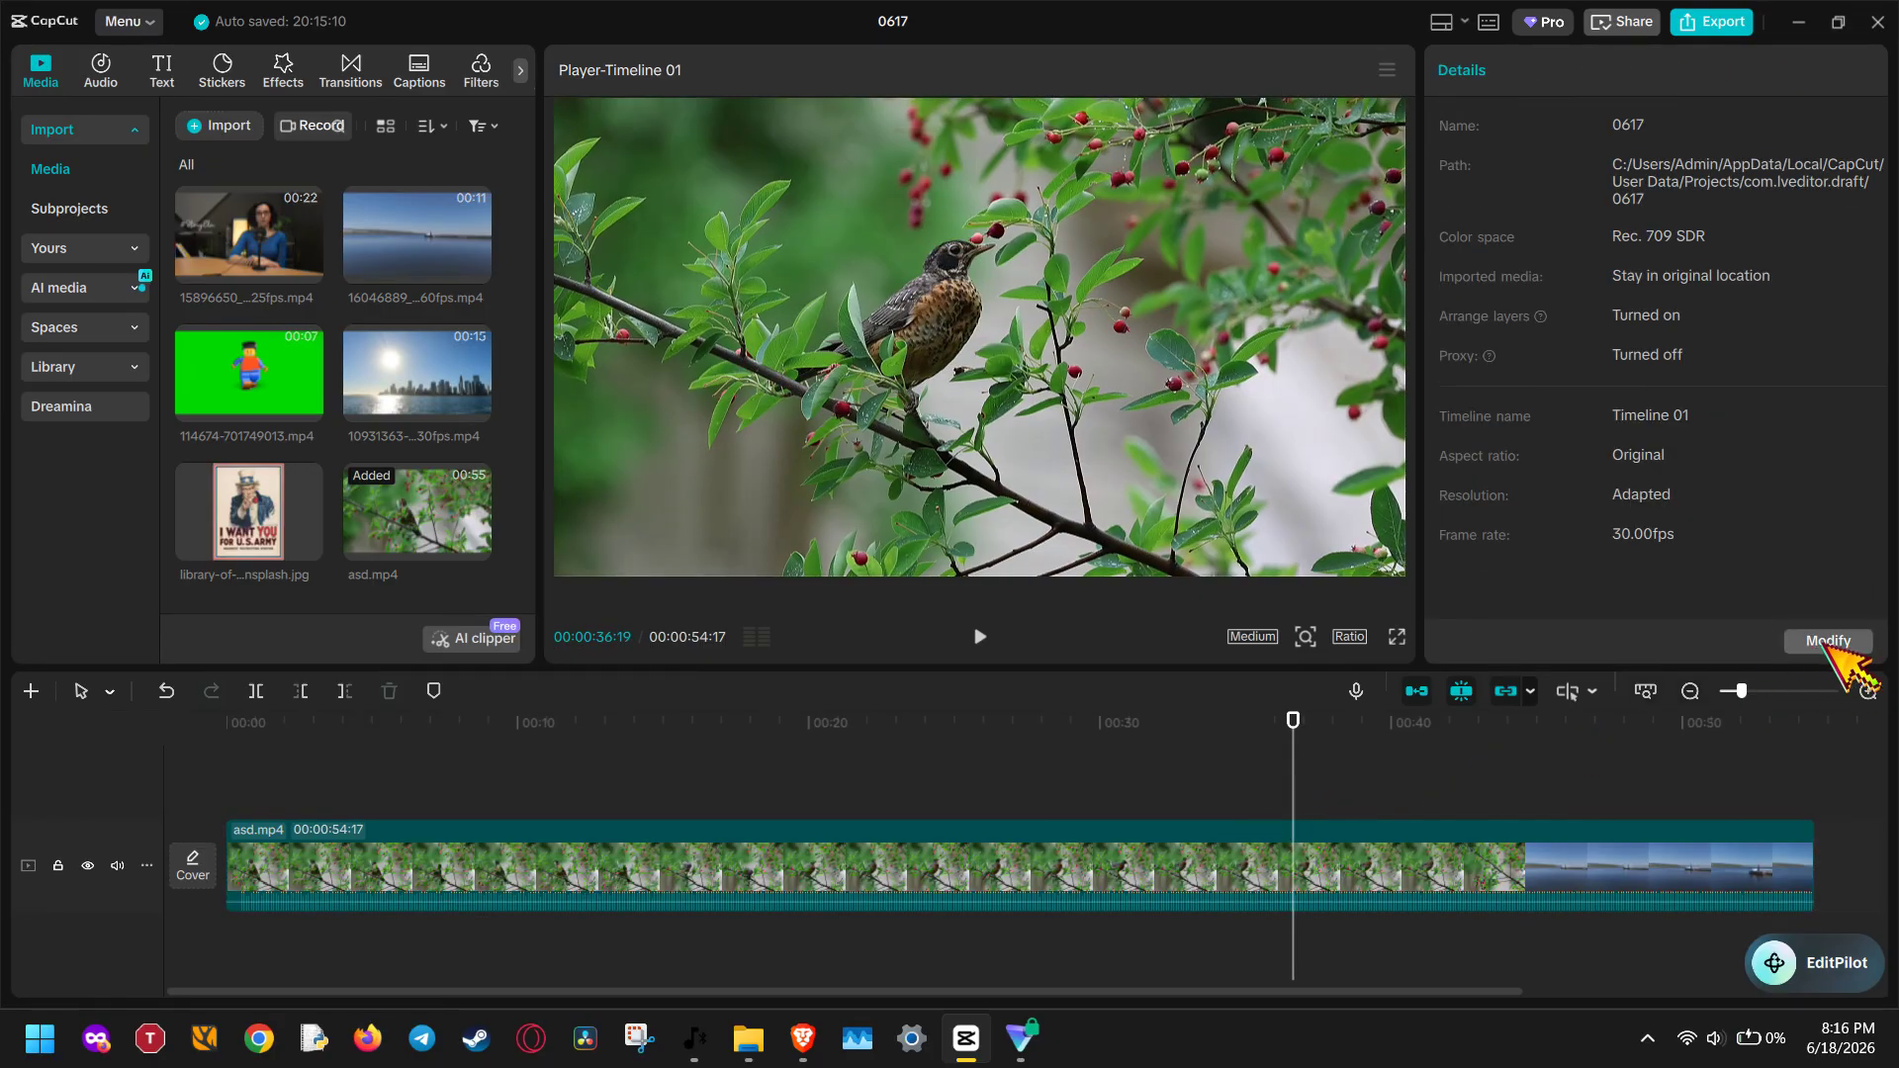
pyautogui.click(1860, 643)
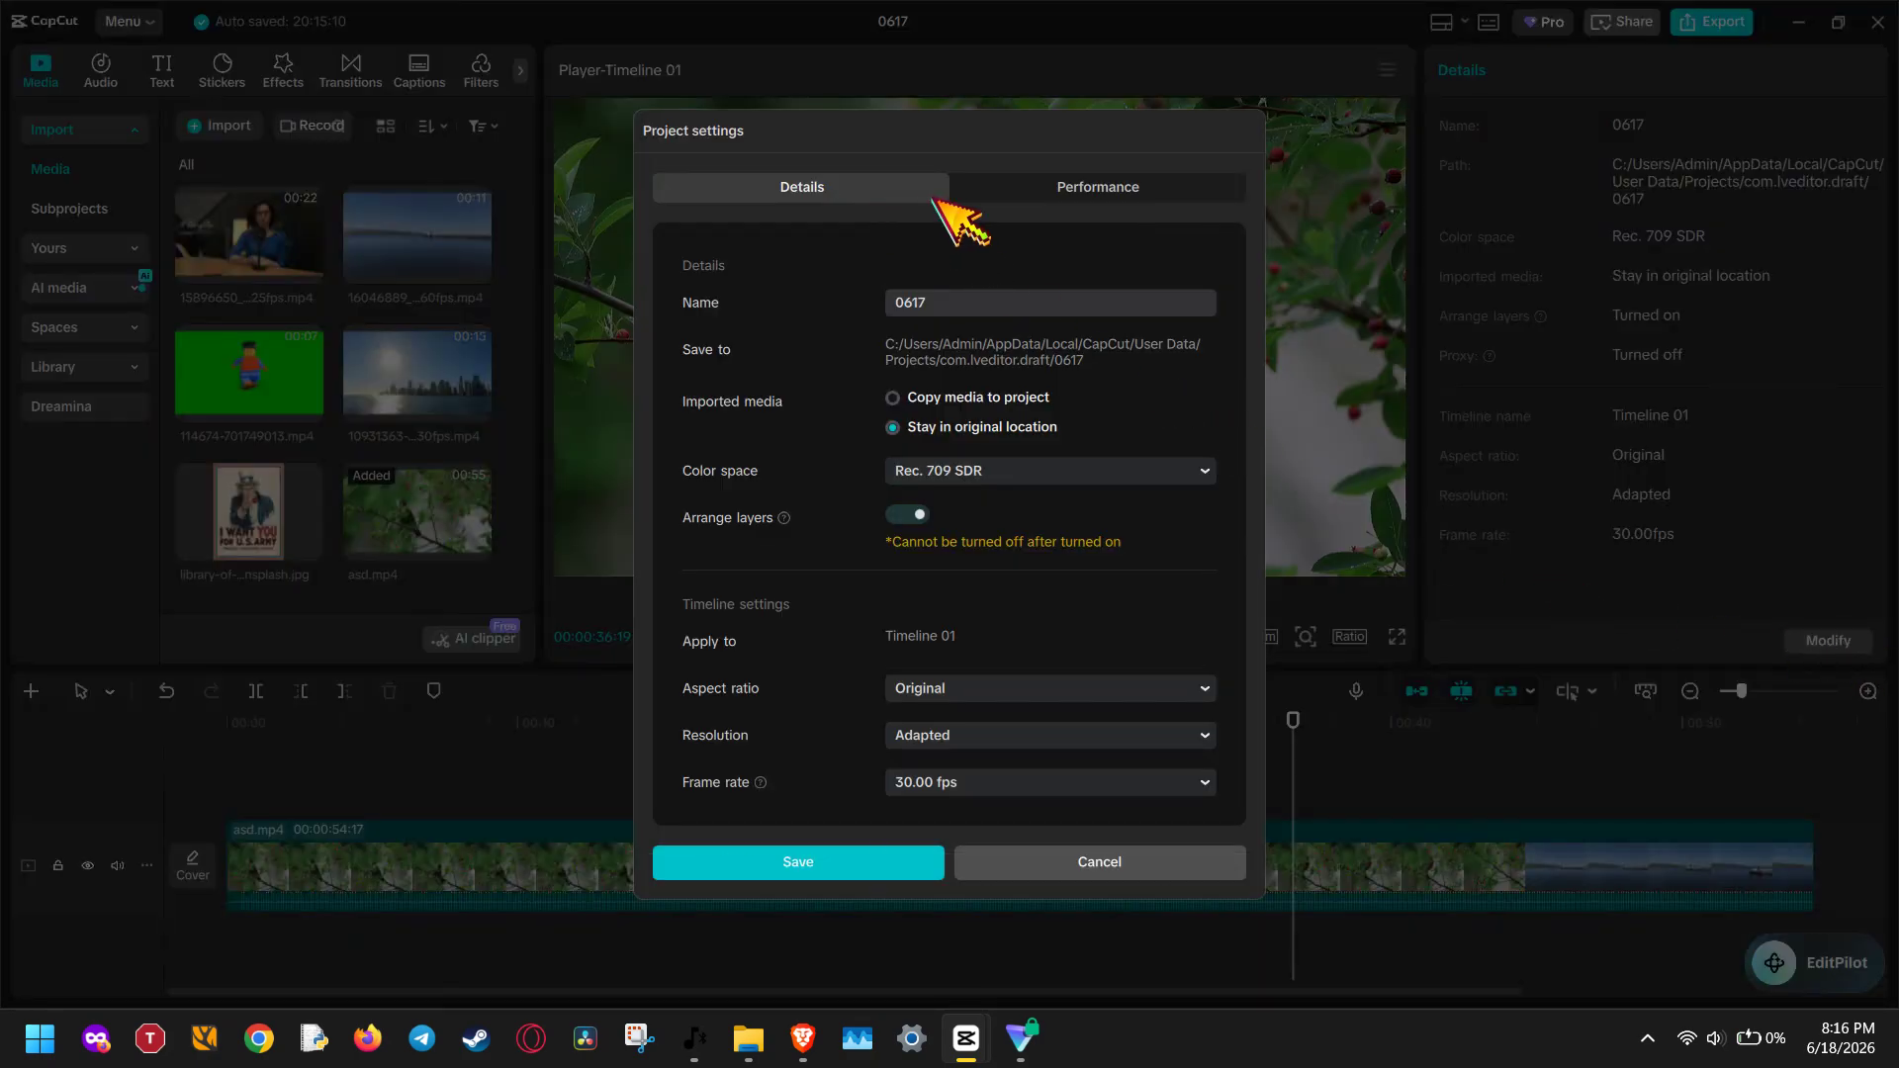
pyautogui.click(984, 197)
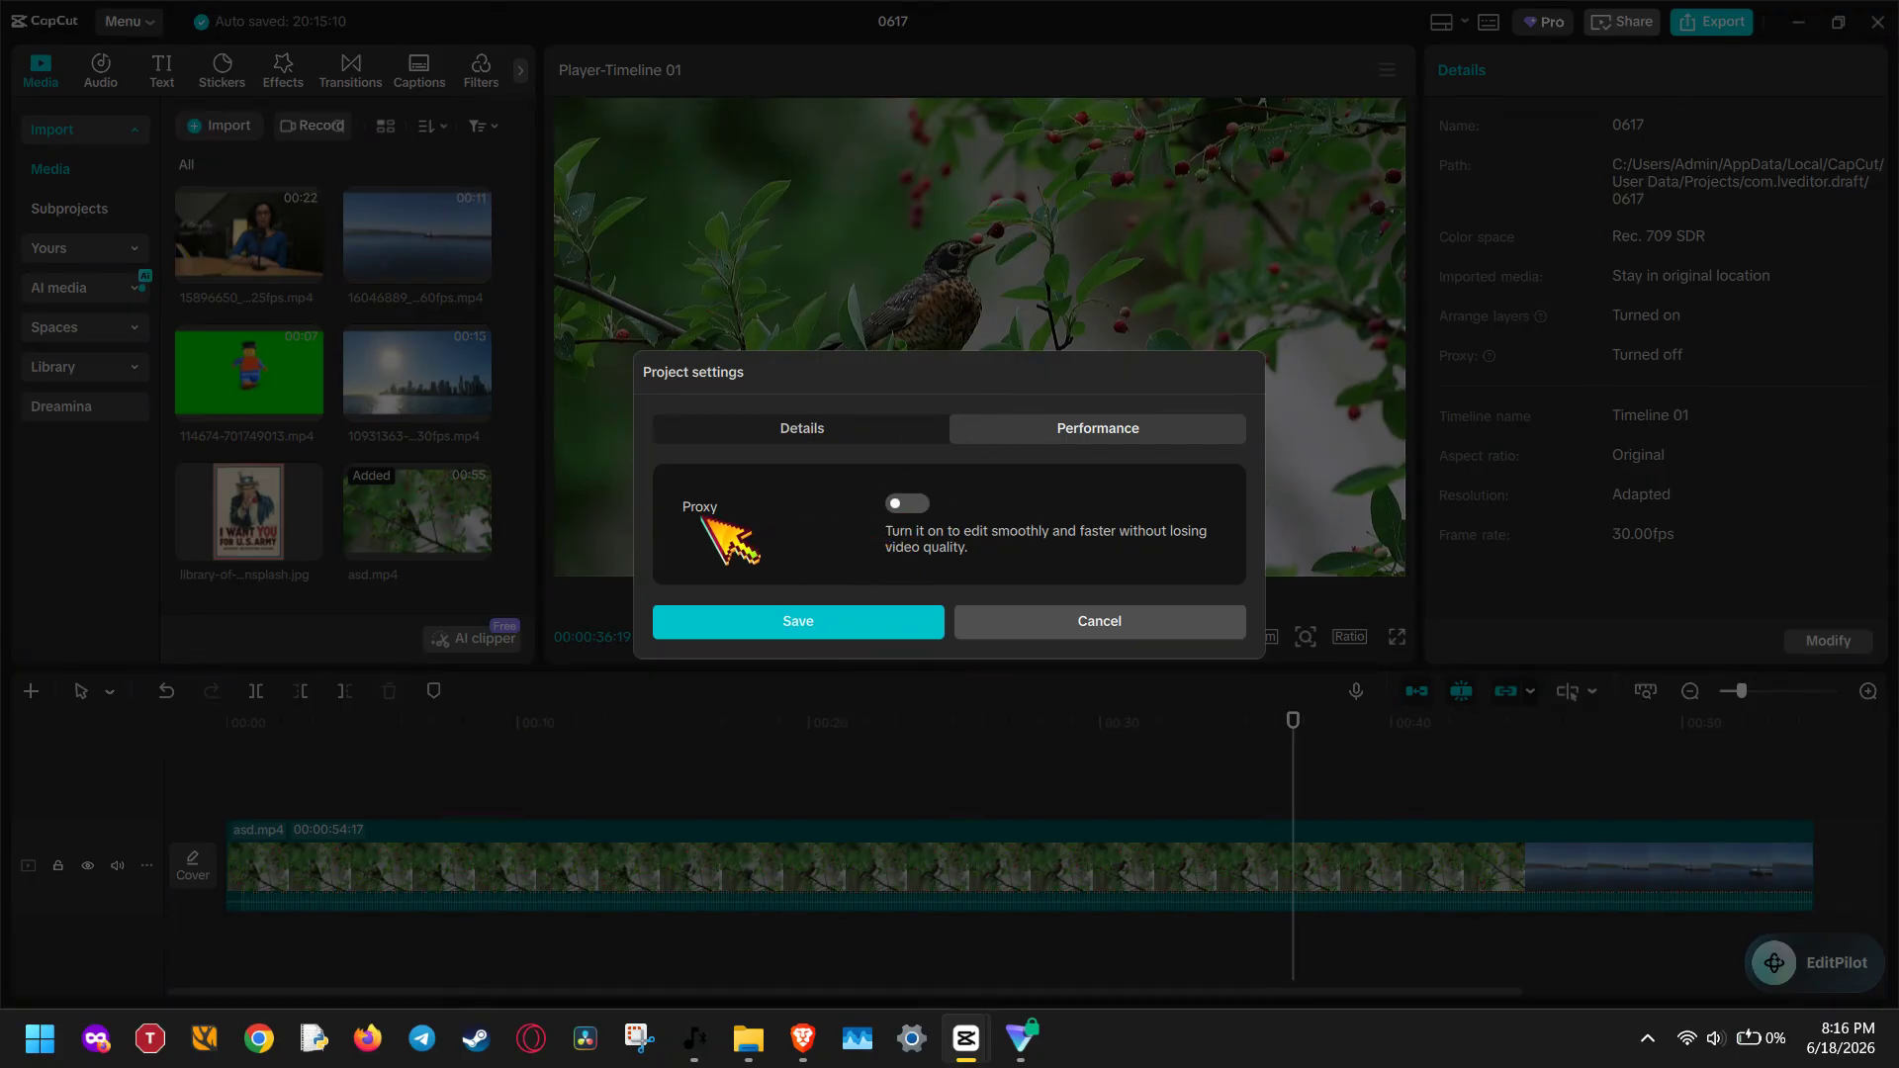
pyautogui.click(906, 503)
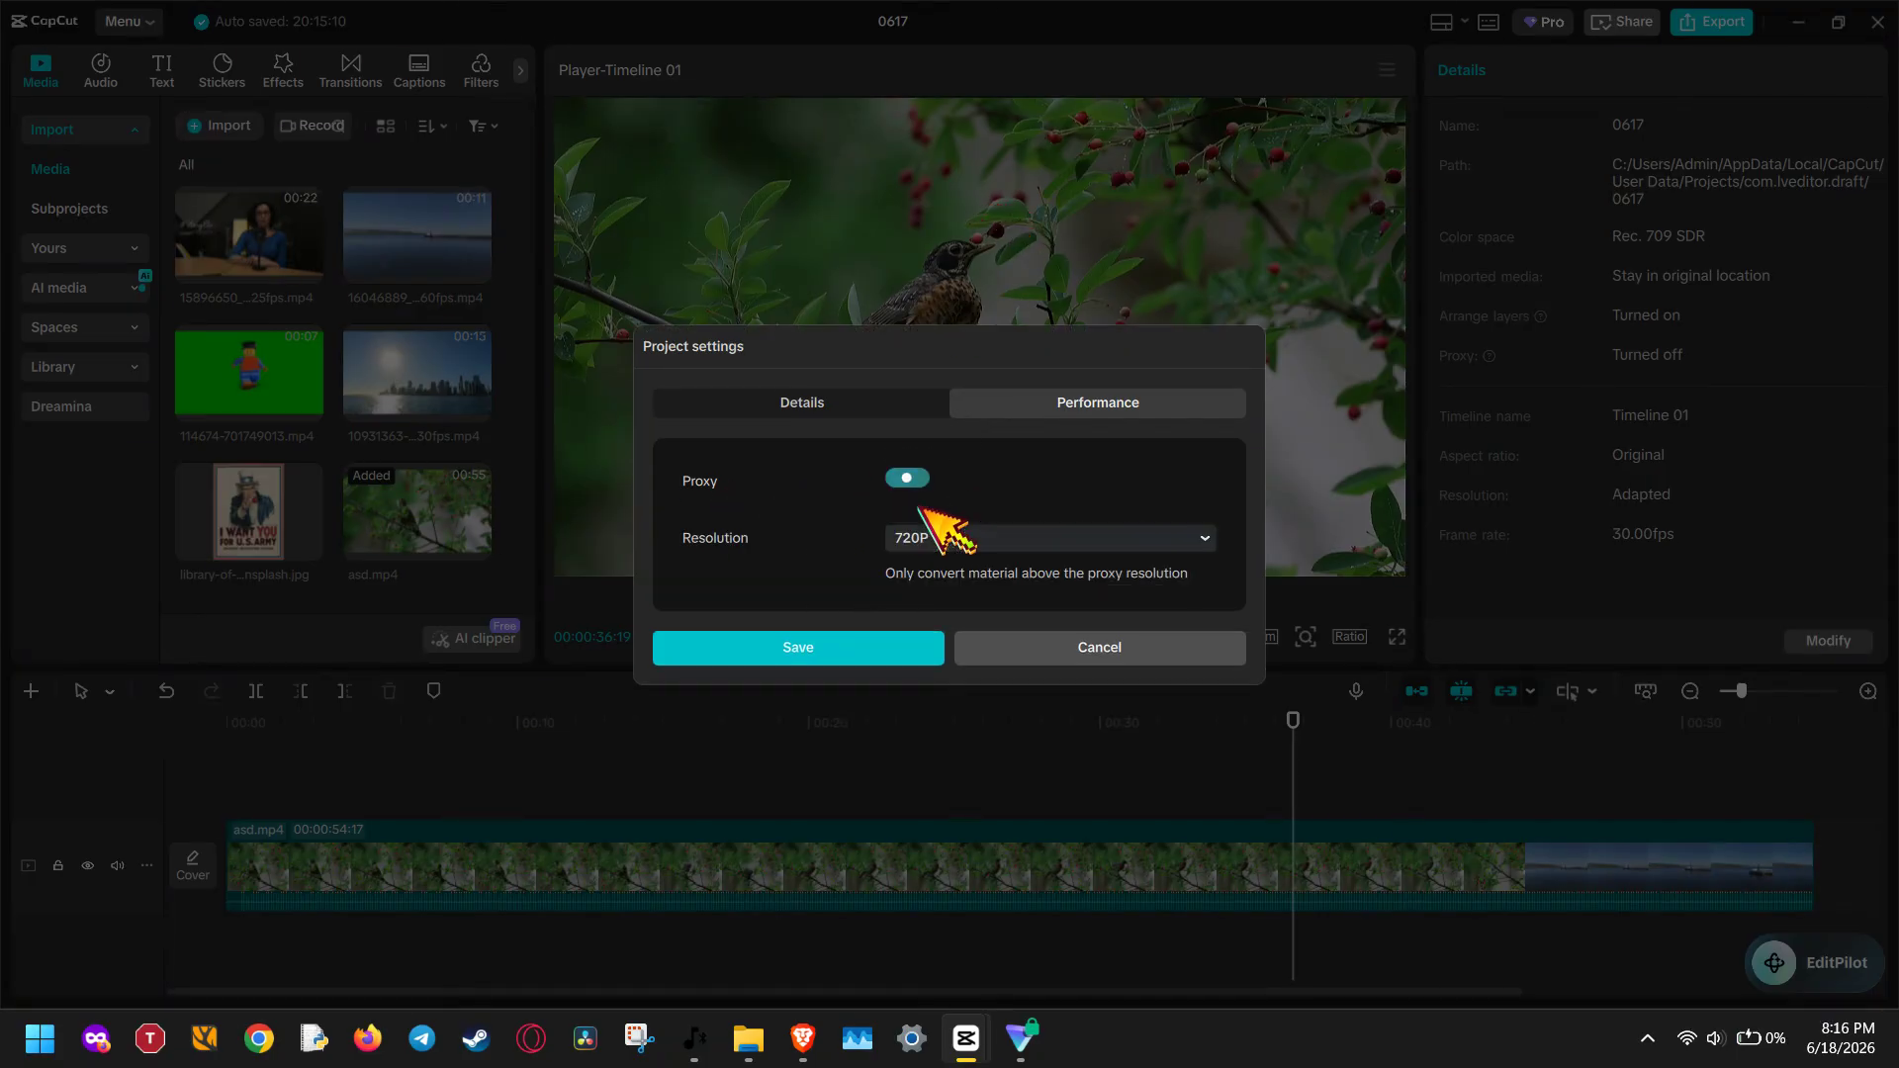
pyautogui.click(968, 540)
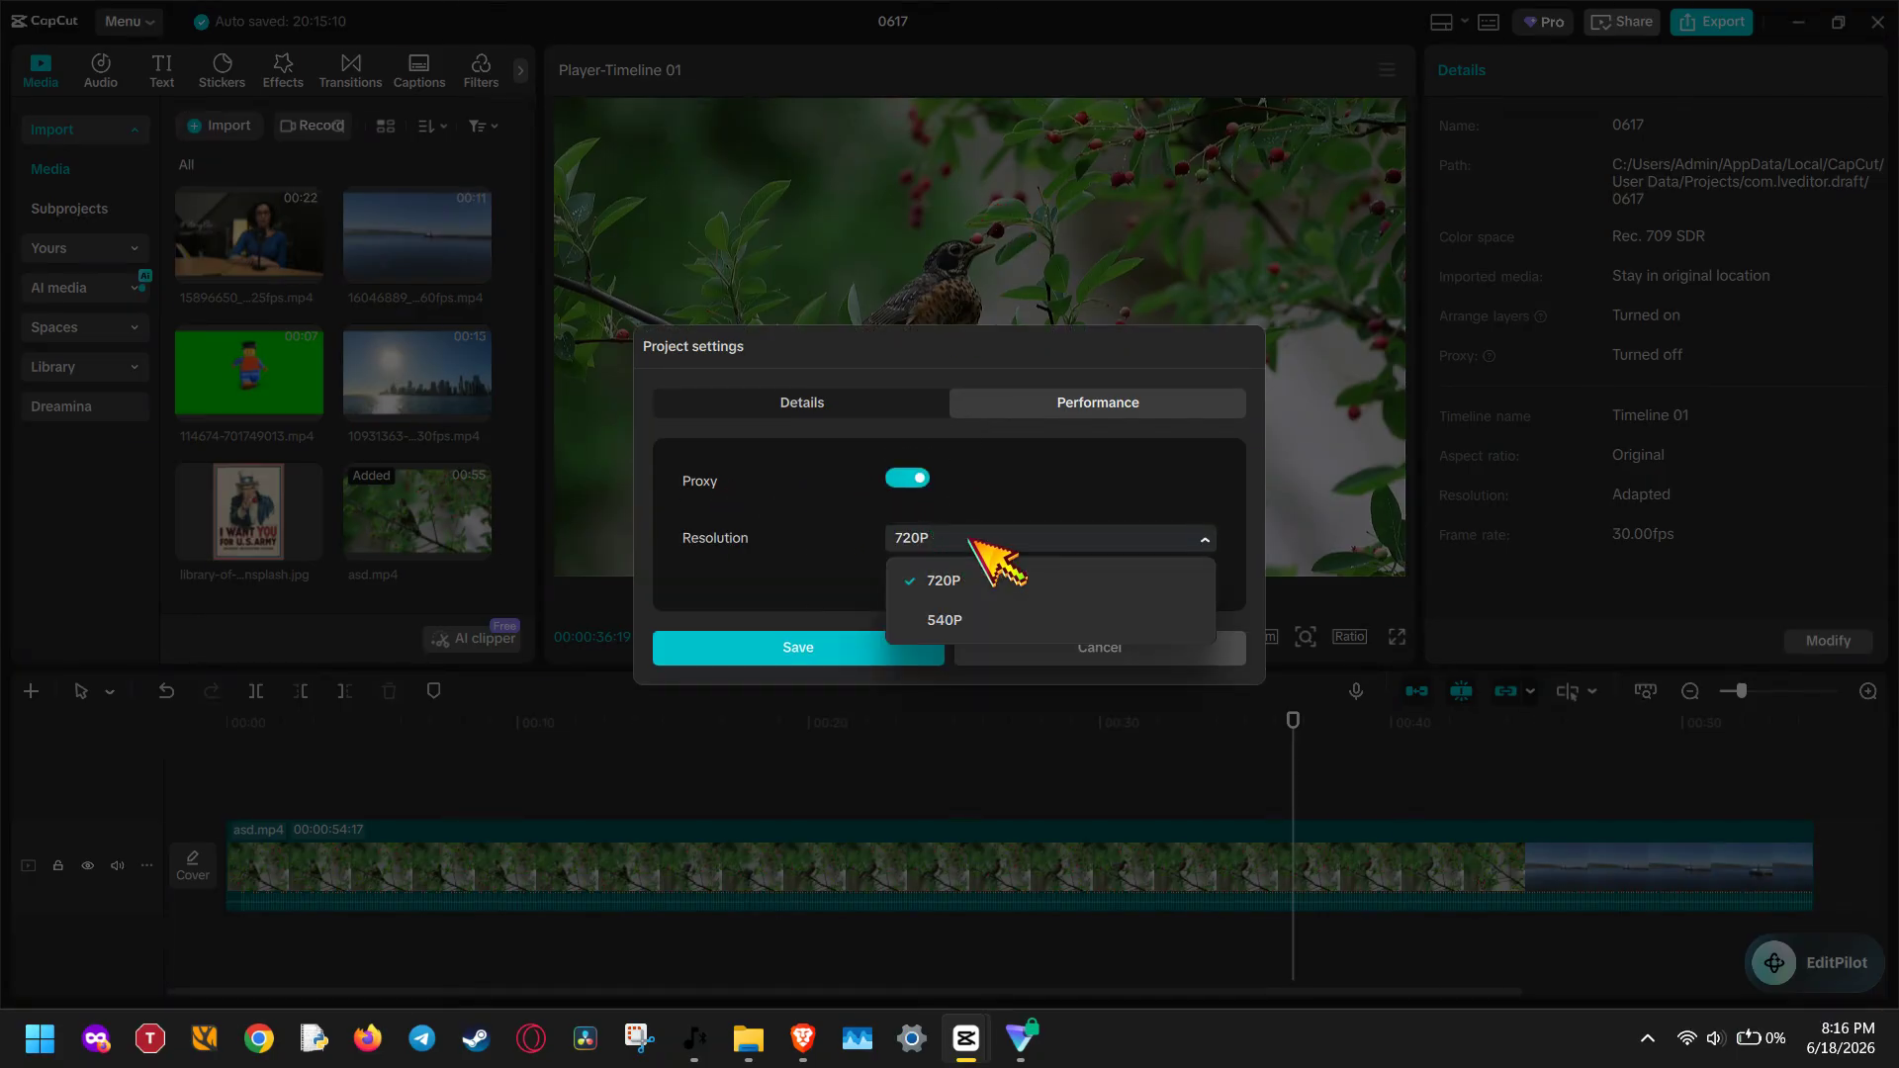
pyautogui.click(974, 623)
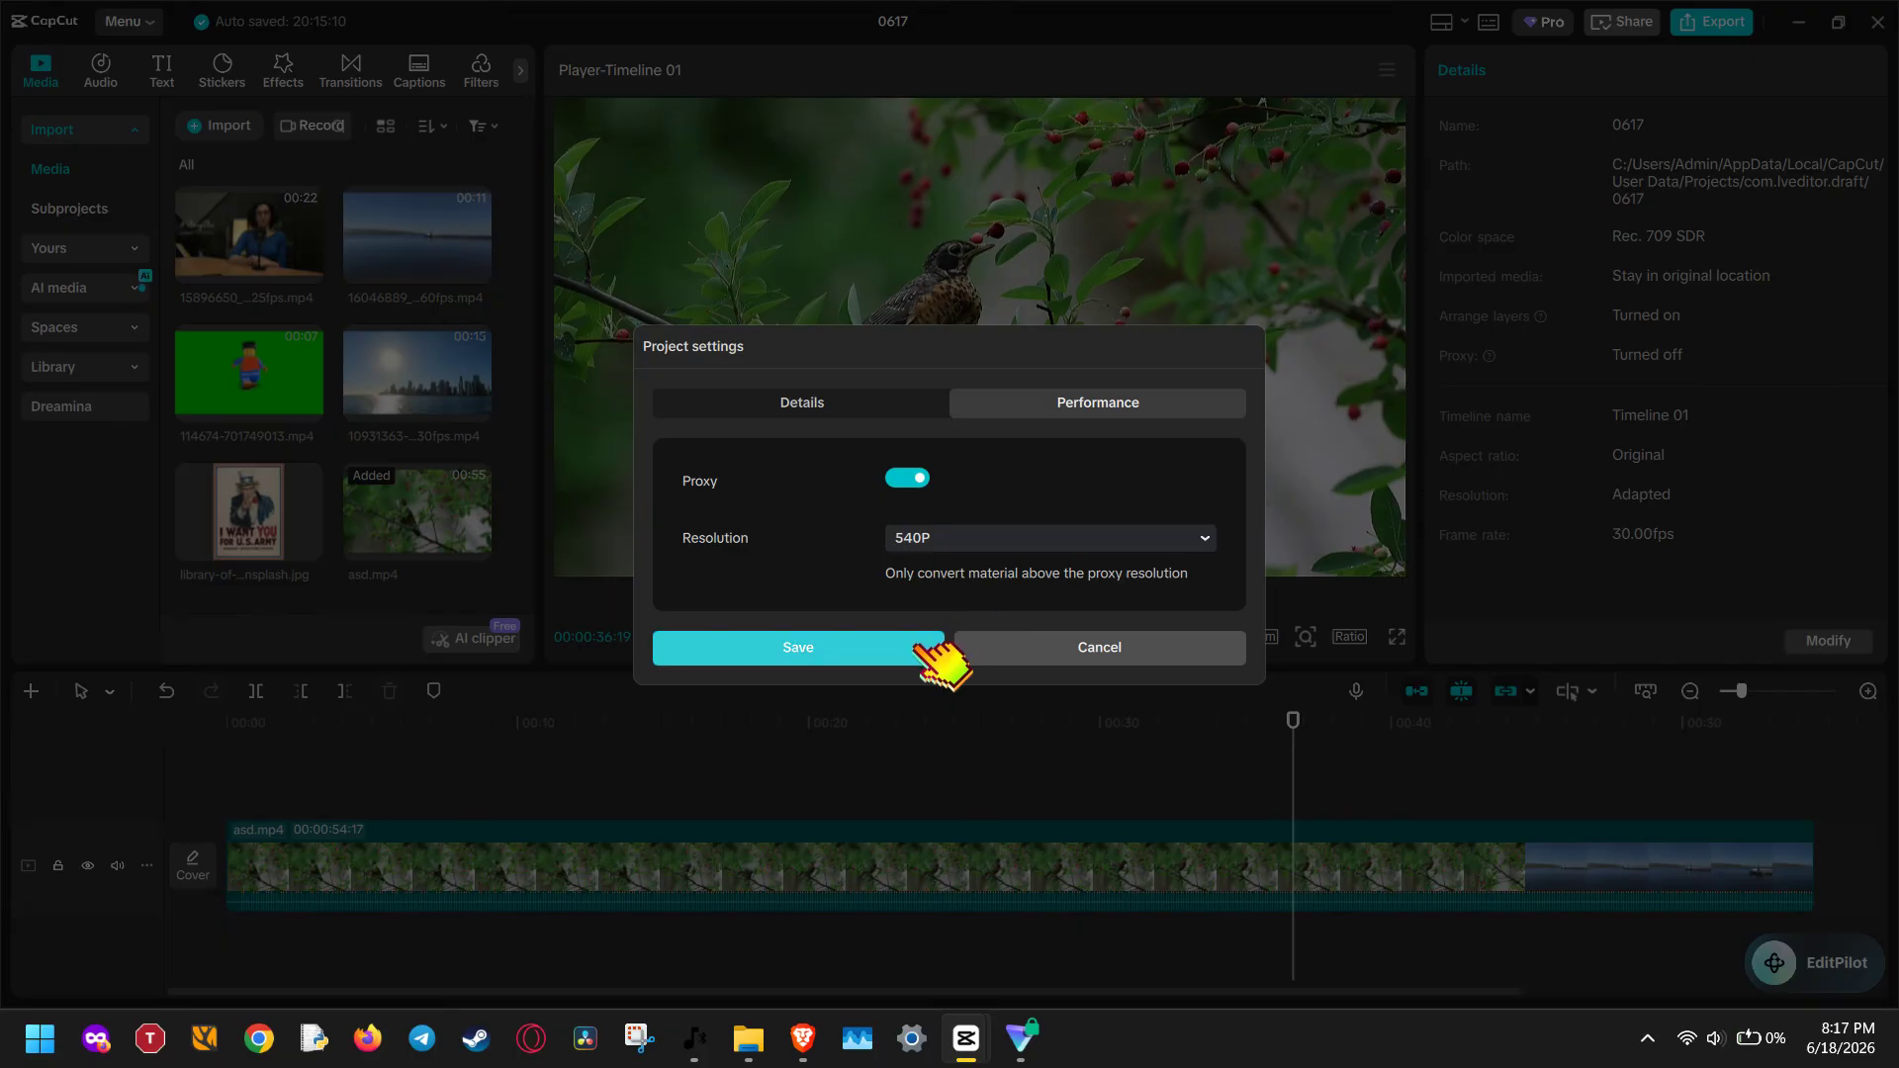
pyautogui.click(859, 648)
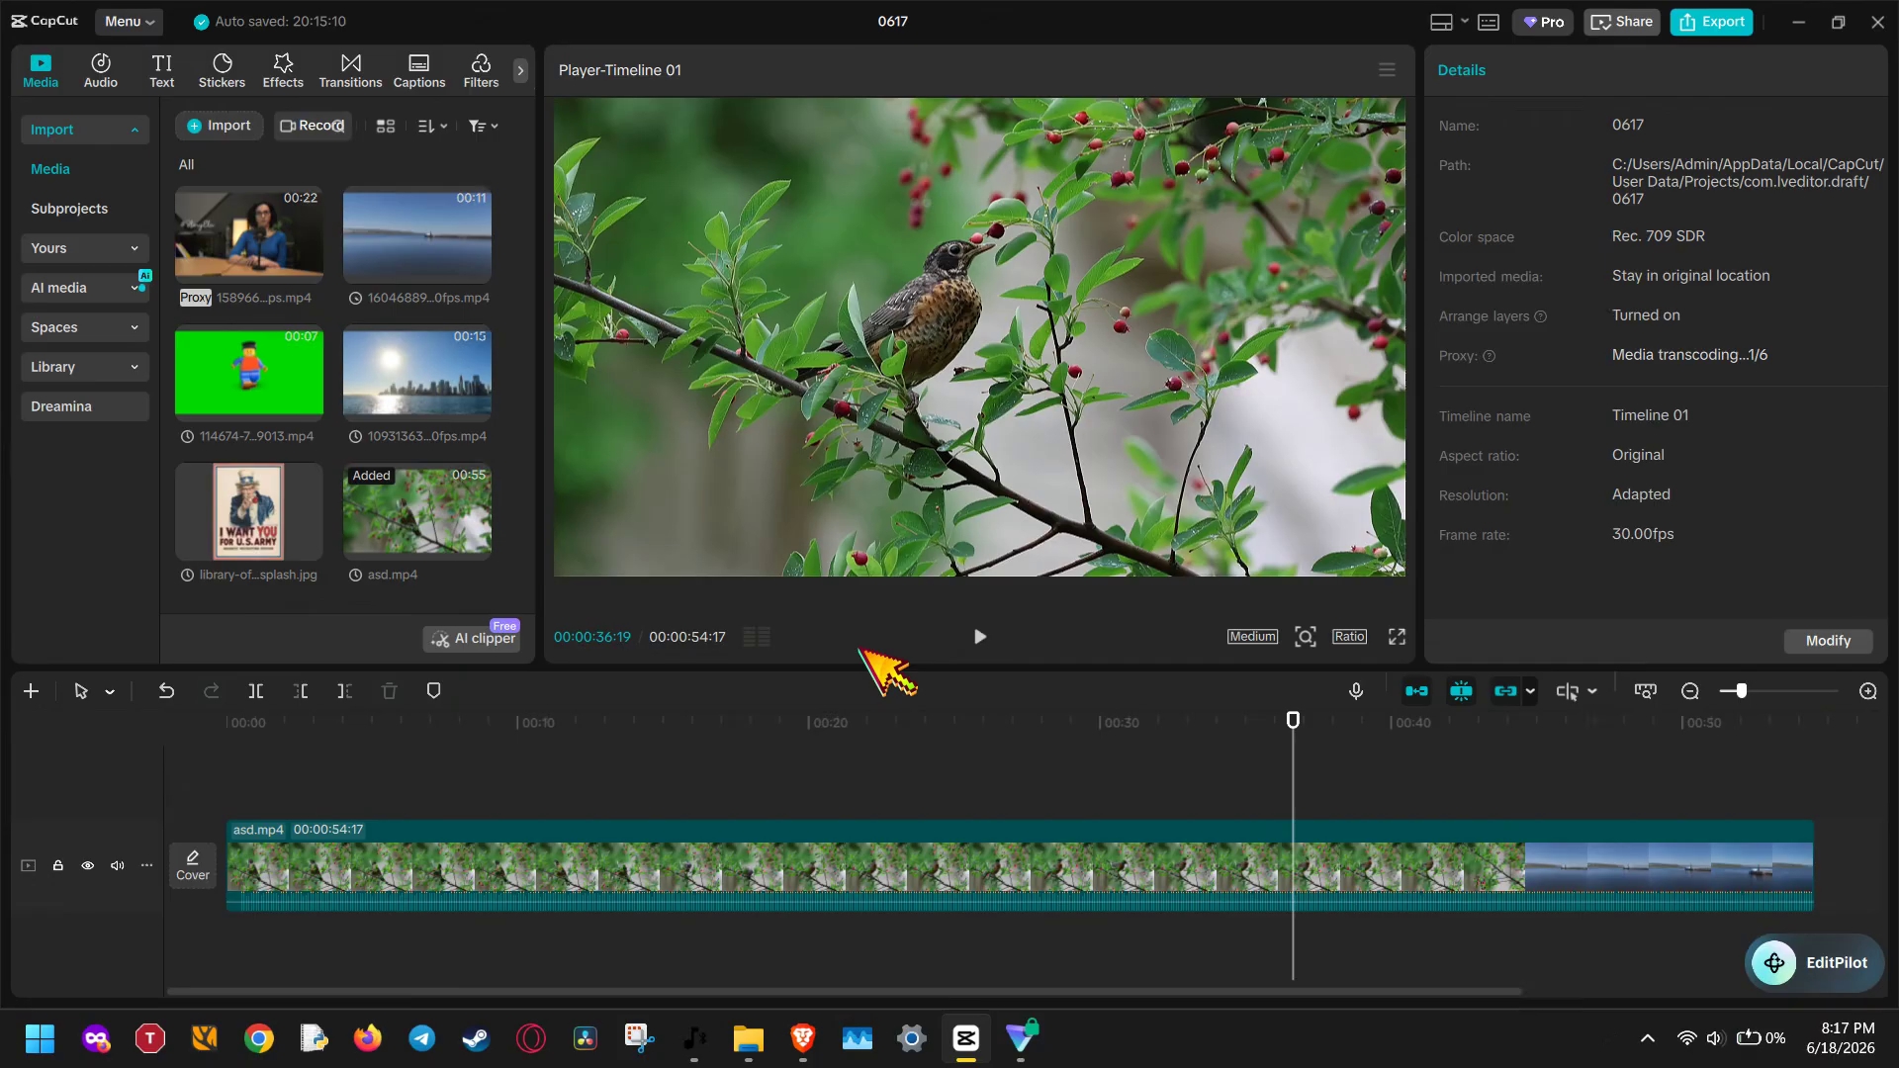
pyautogui.click(980, 637)
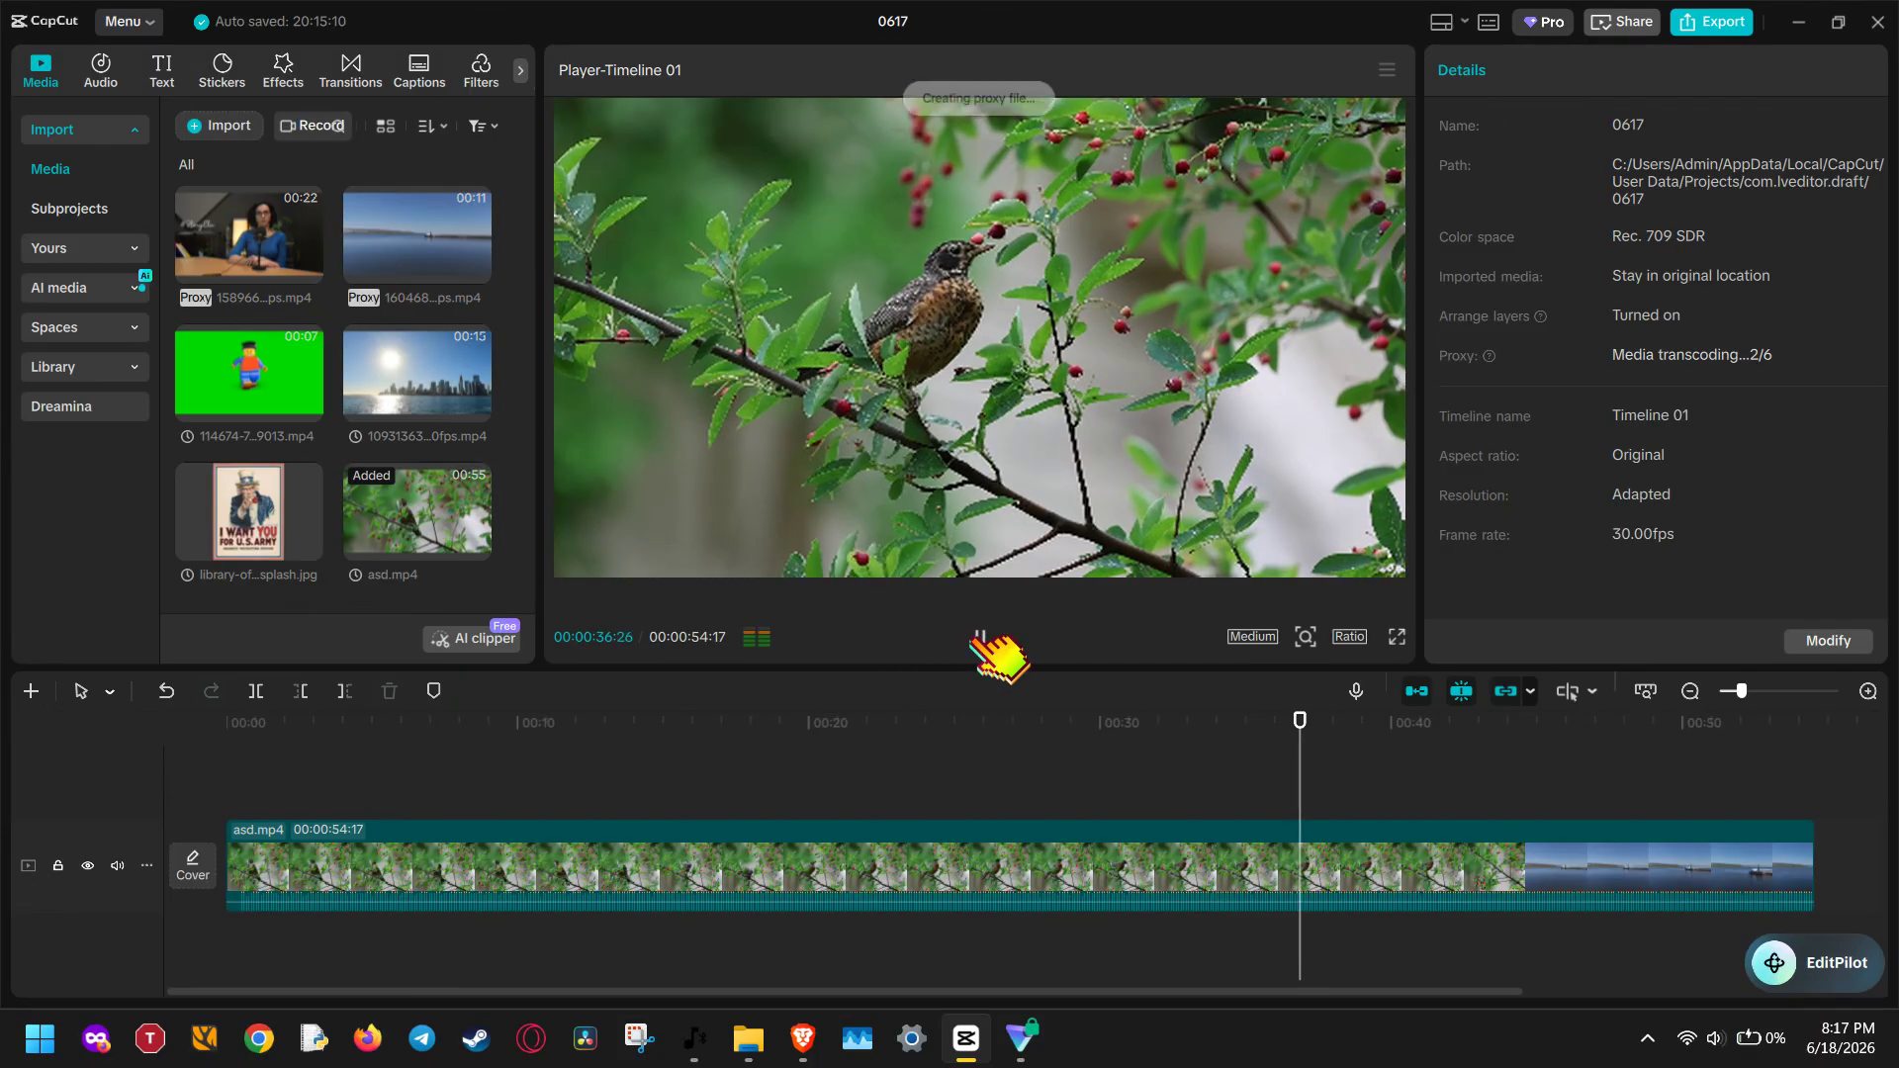
pyautogui.click(979, 636)
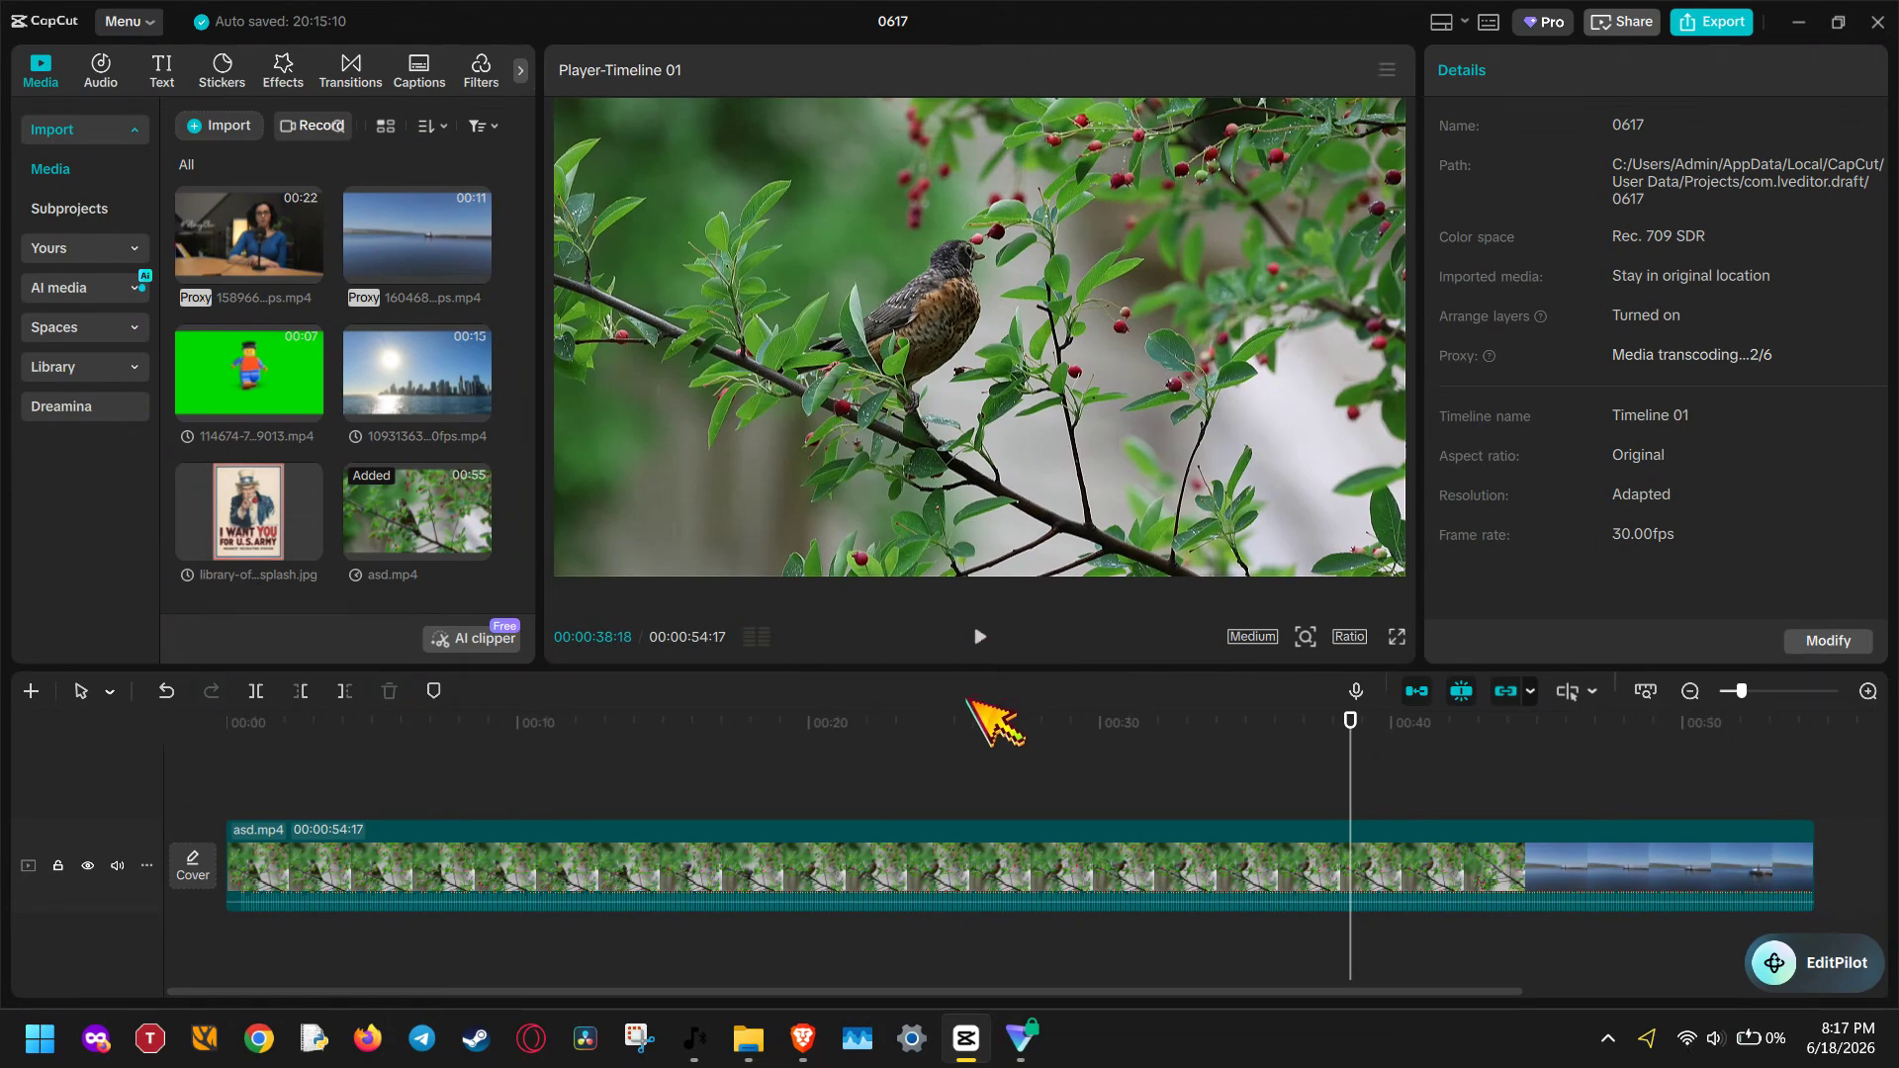
# Set the cache to auto delete from 15 days ago in the application's draft settings and save
pyautogui.click(142, 28)
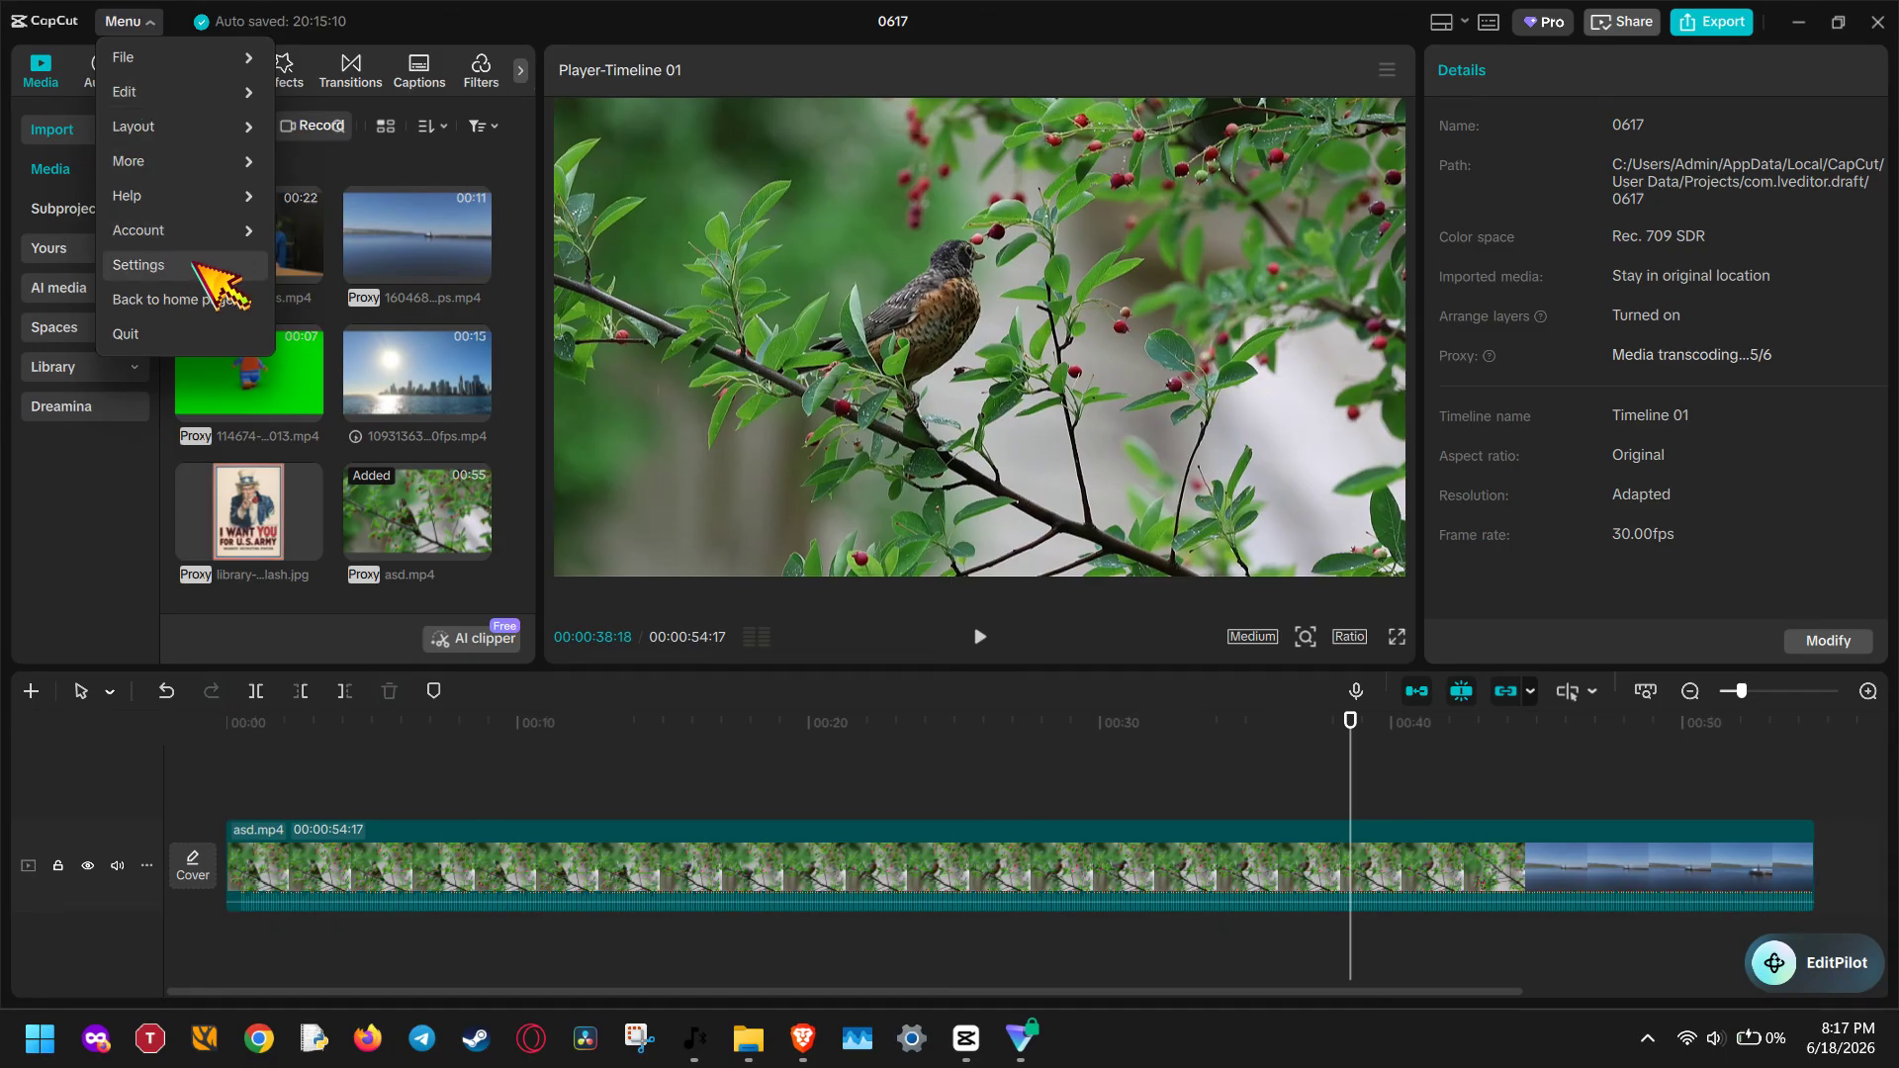
pyautogui.click(216, 280)
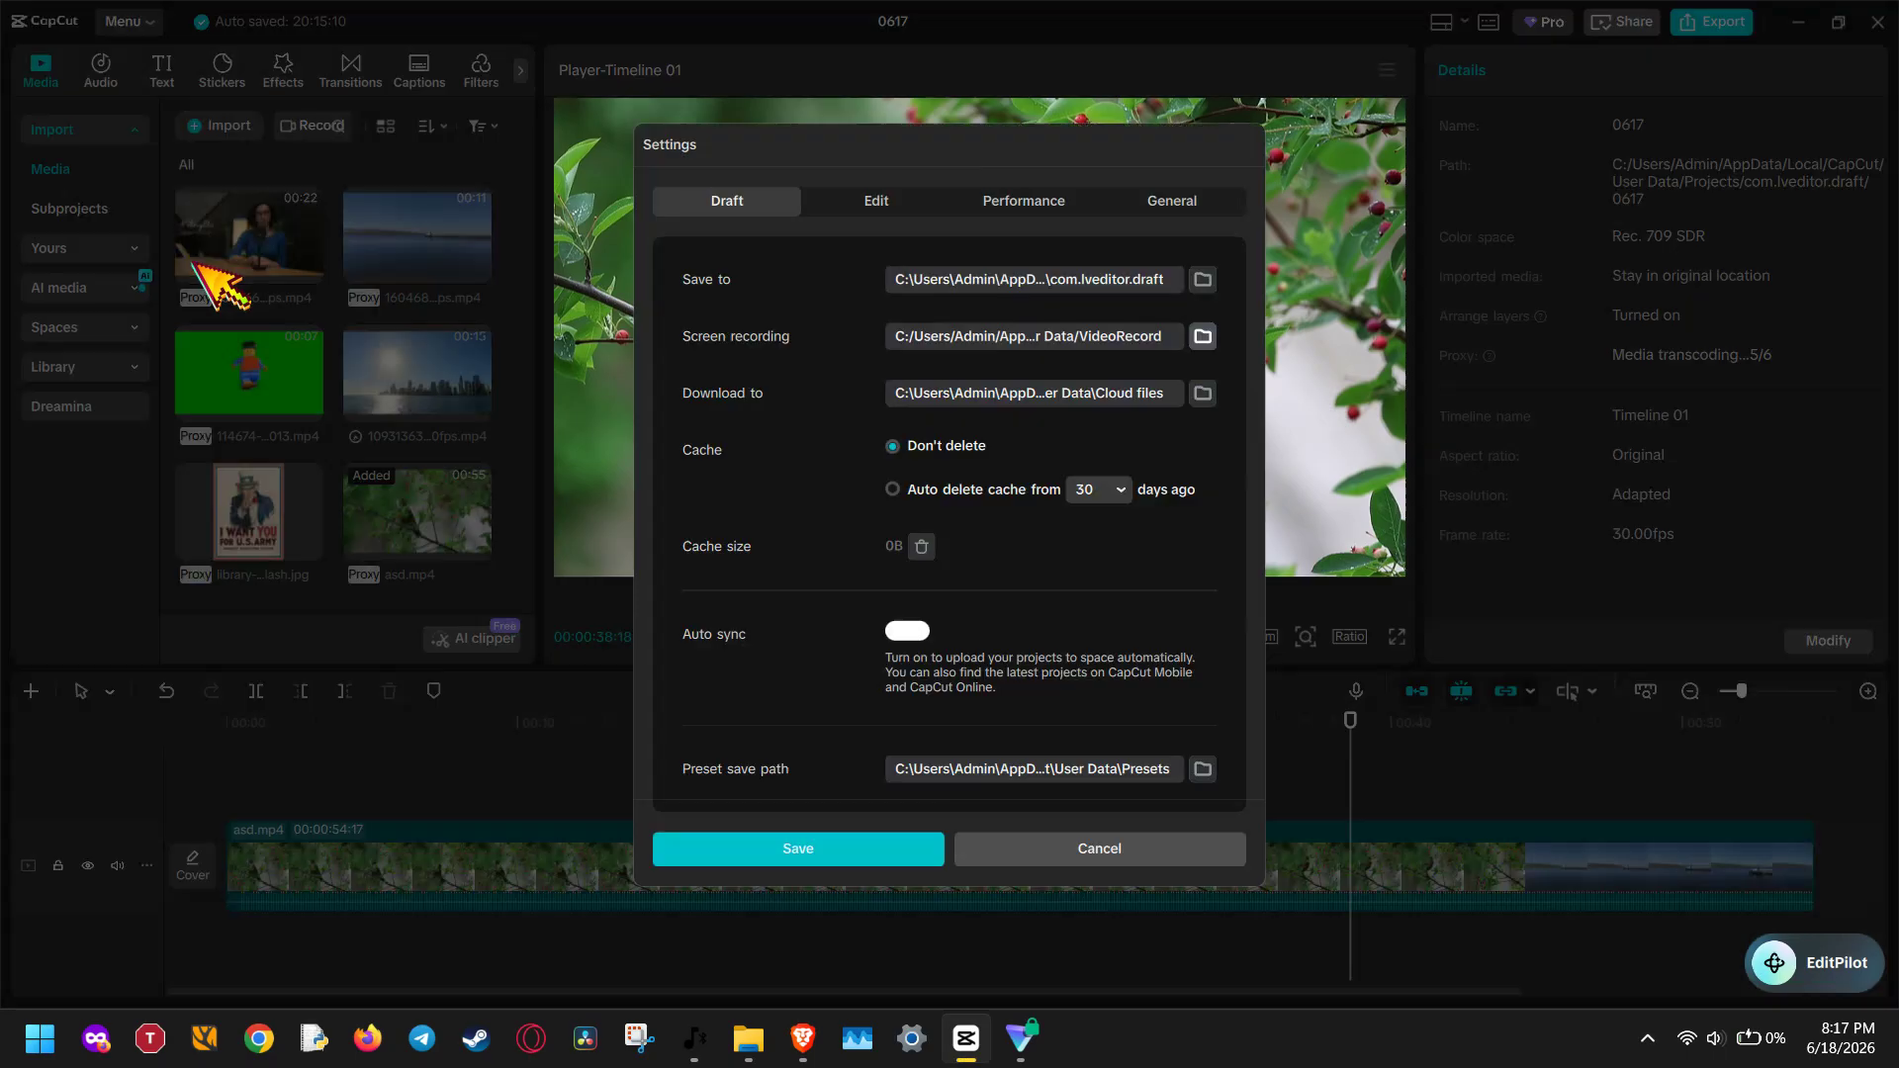
pyautogui.click(1078, 204)
pyautogui.click(734, 193)
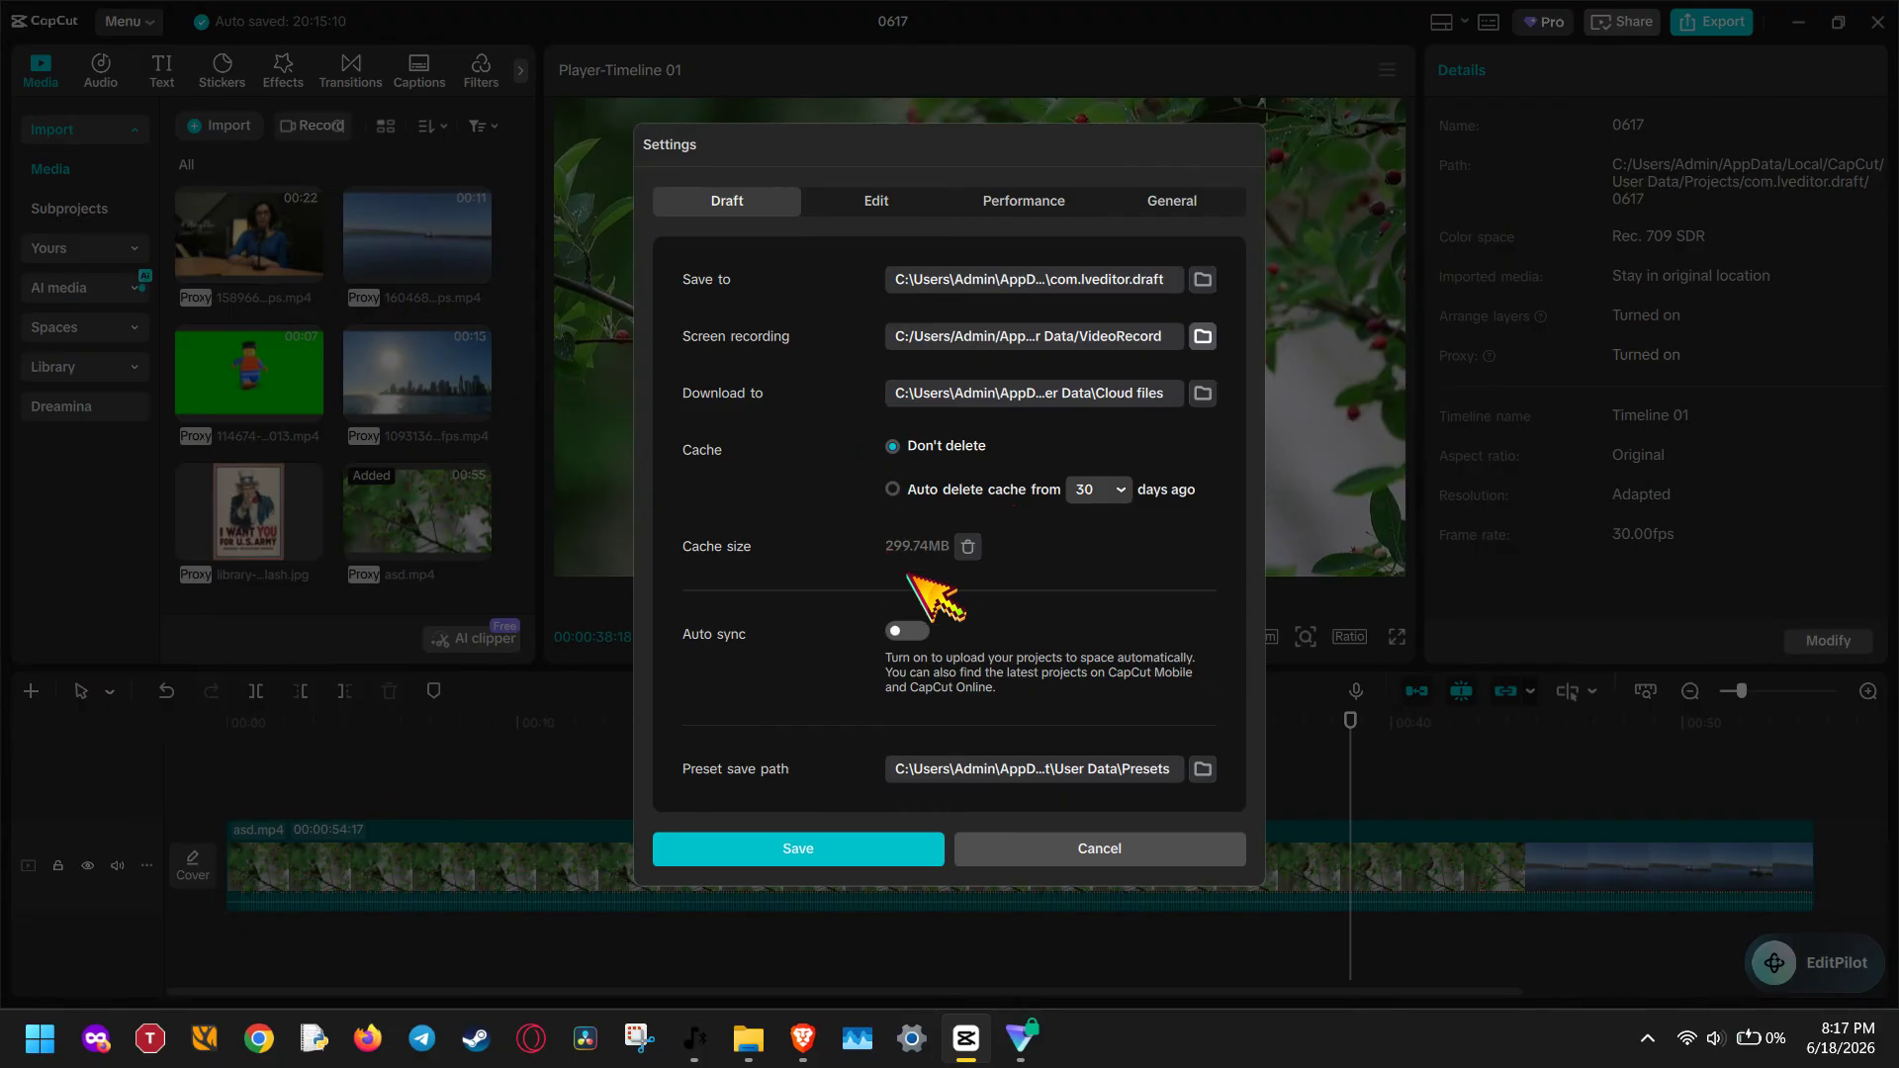
pyautogui.moveTo(976, 547)
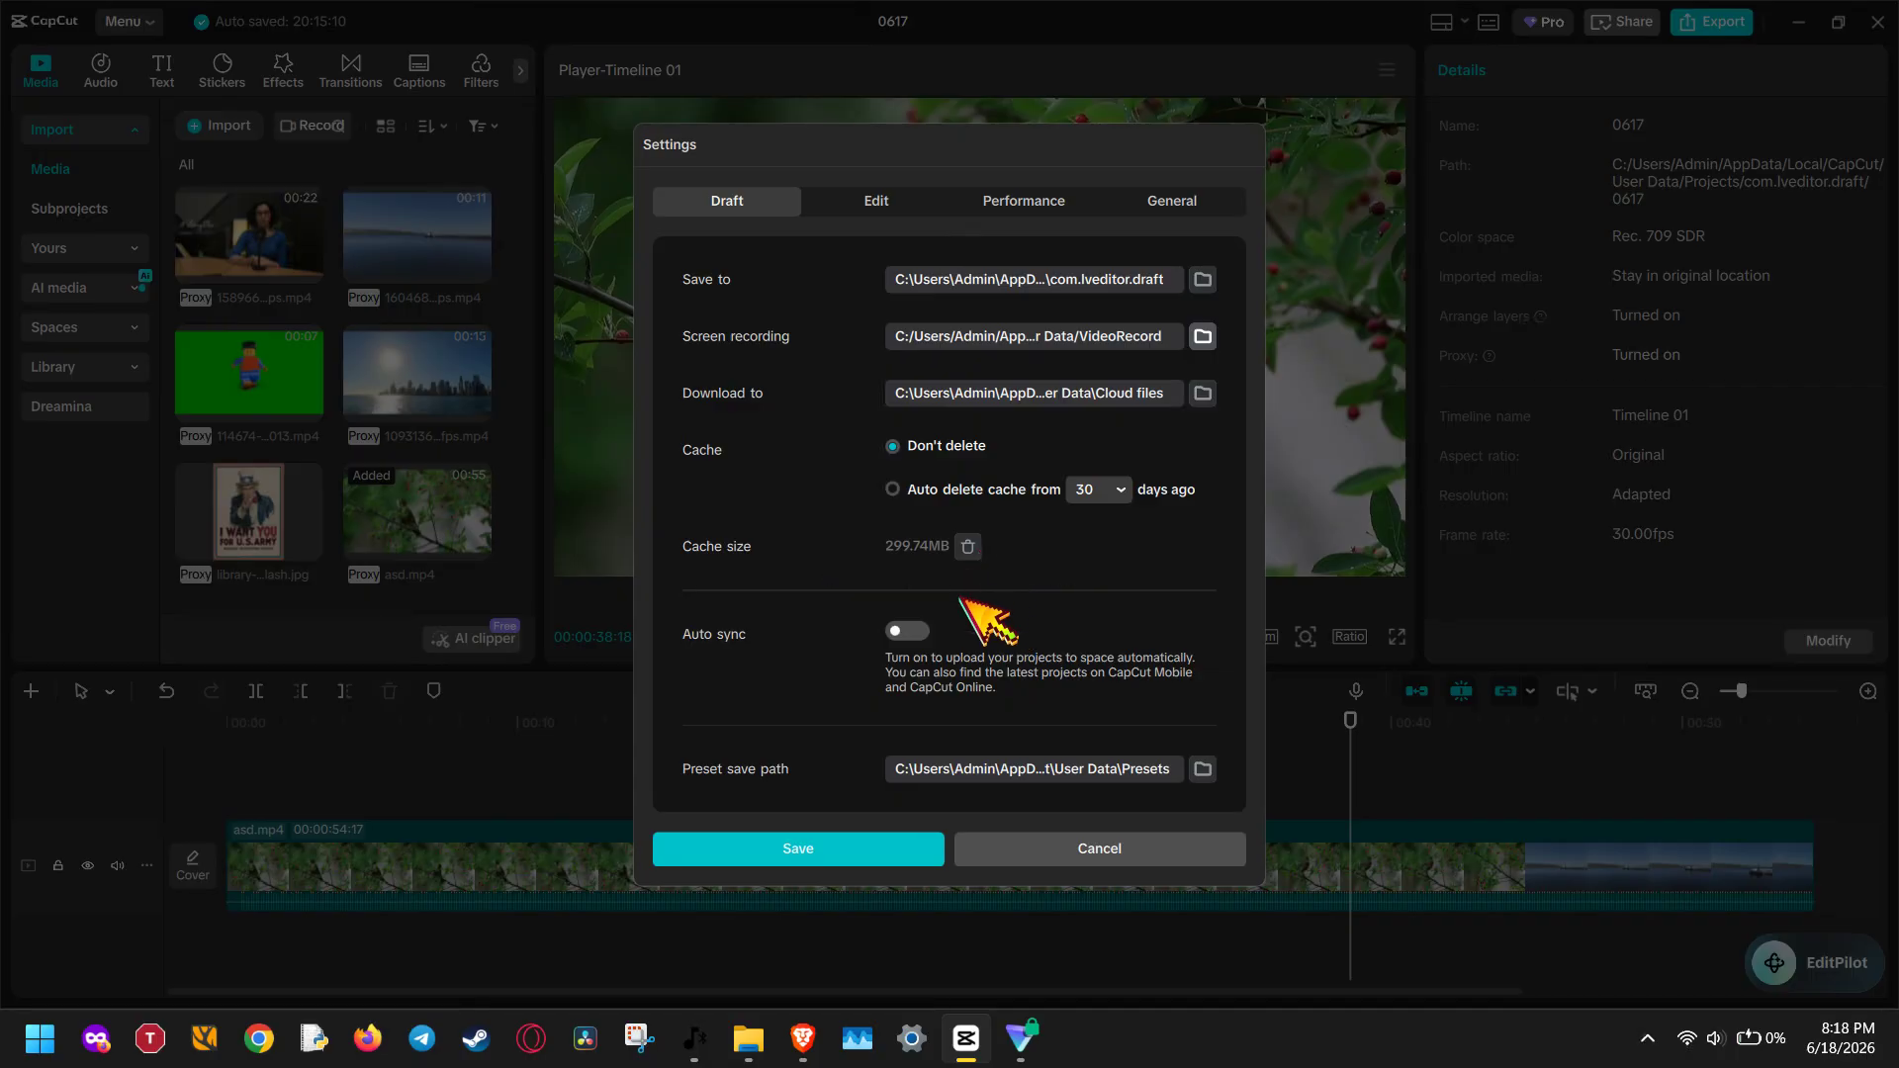
pyautogui.click(893, 490)
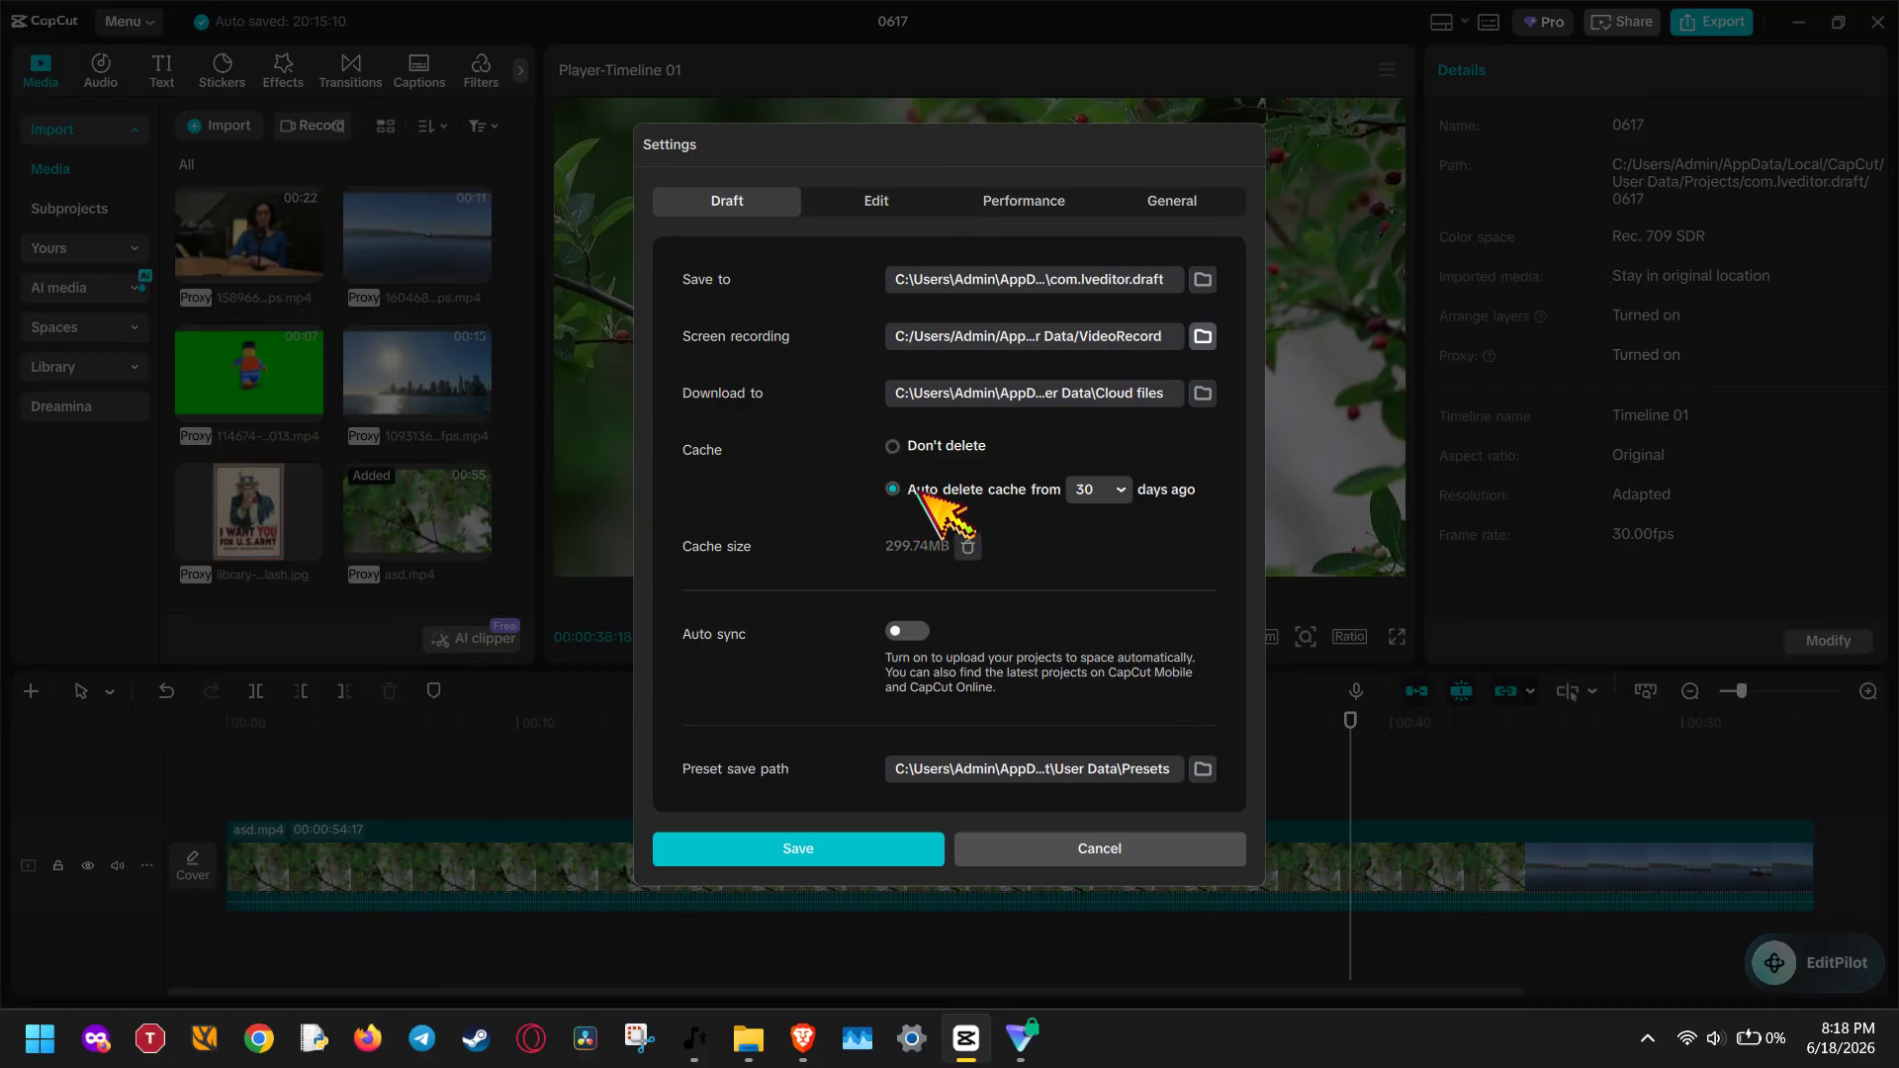
pyautogui.click(1108, 499)
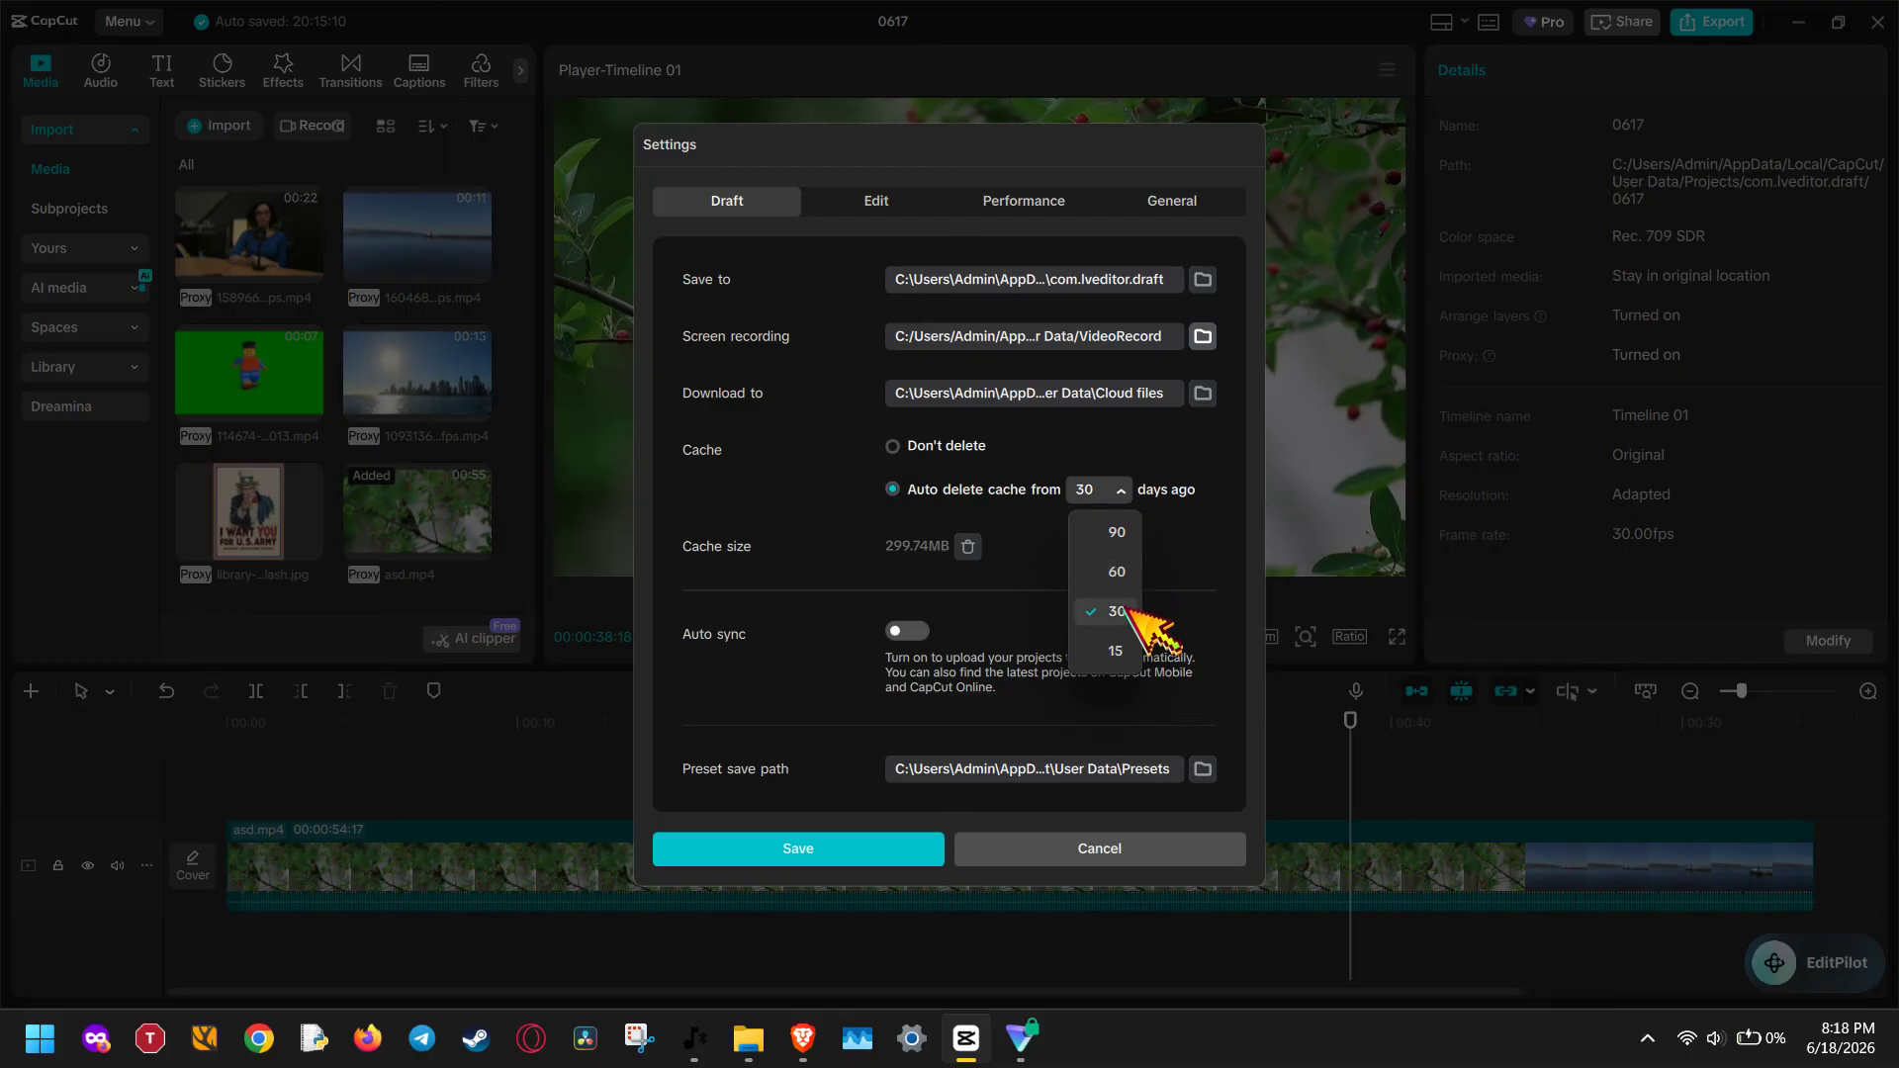
pyautogui.click(1126, 655)
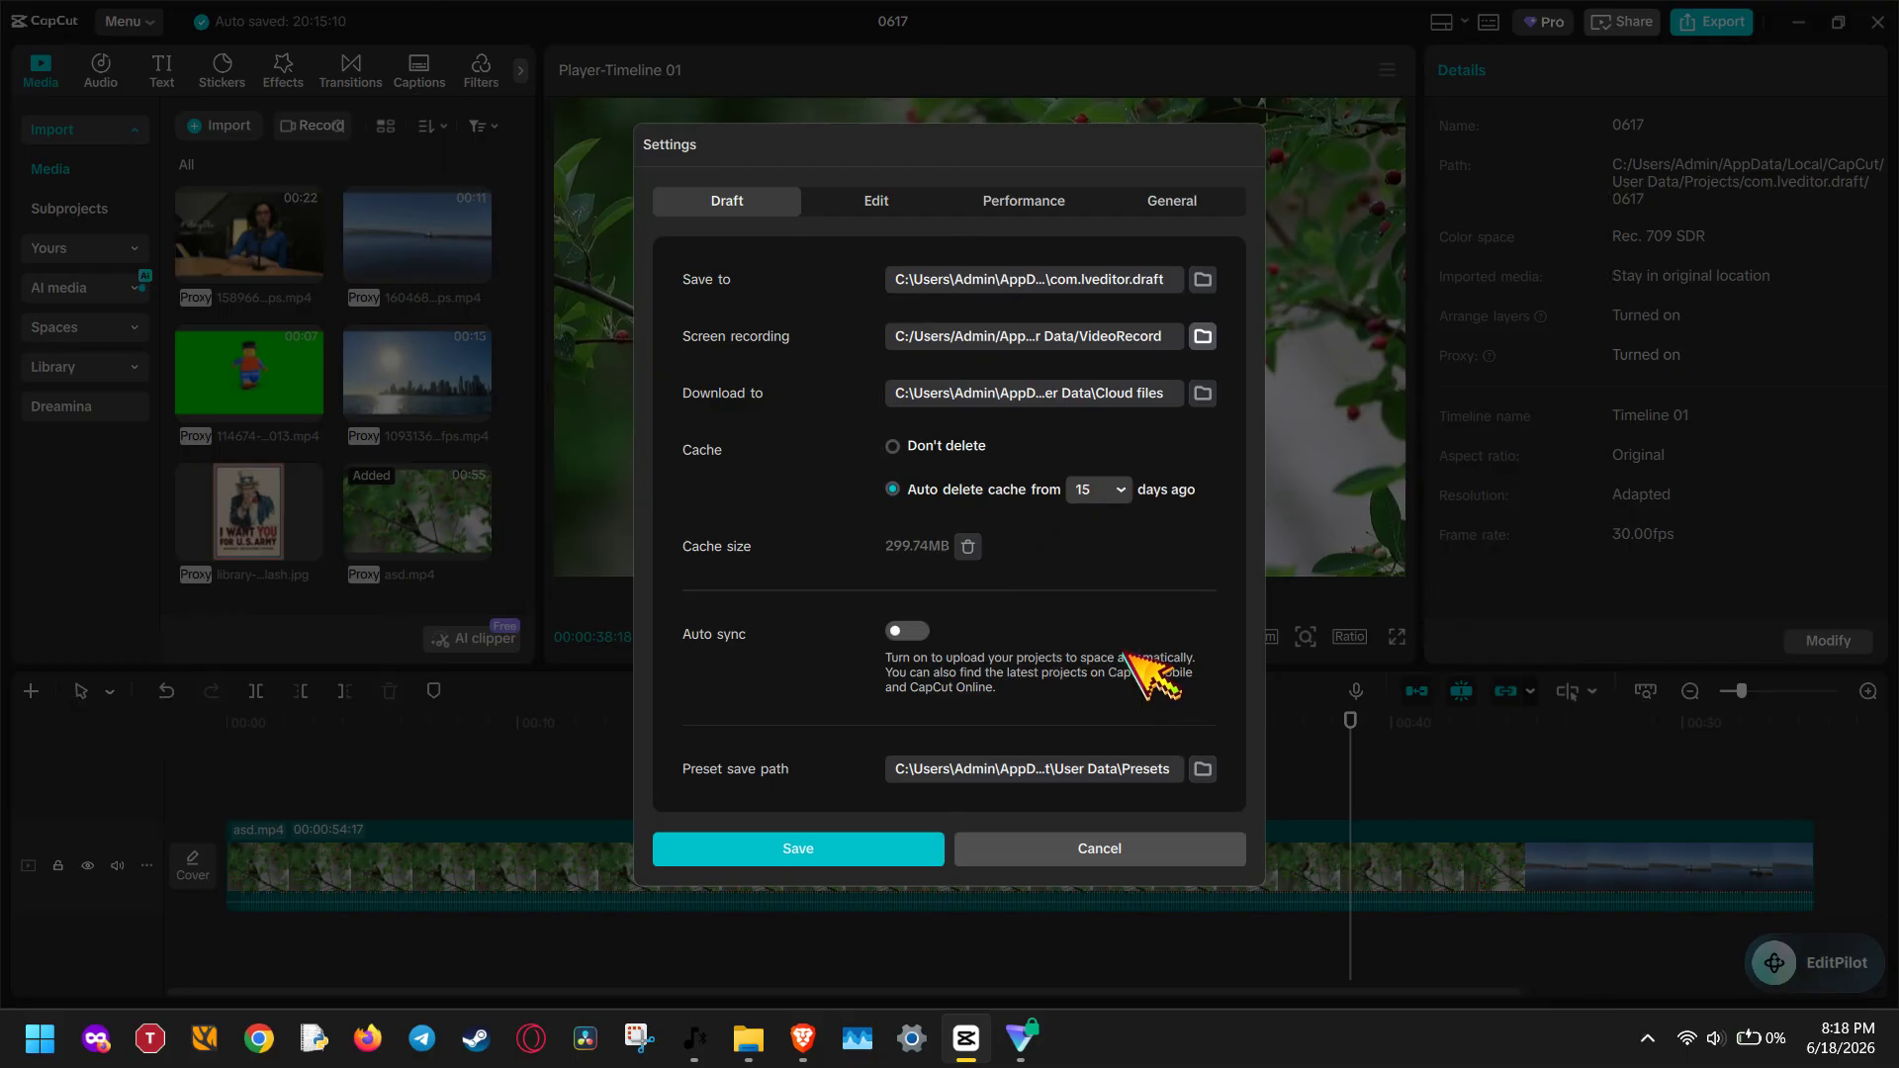
pyautogui.click(1128, 494)
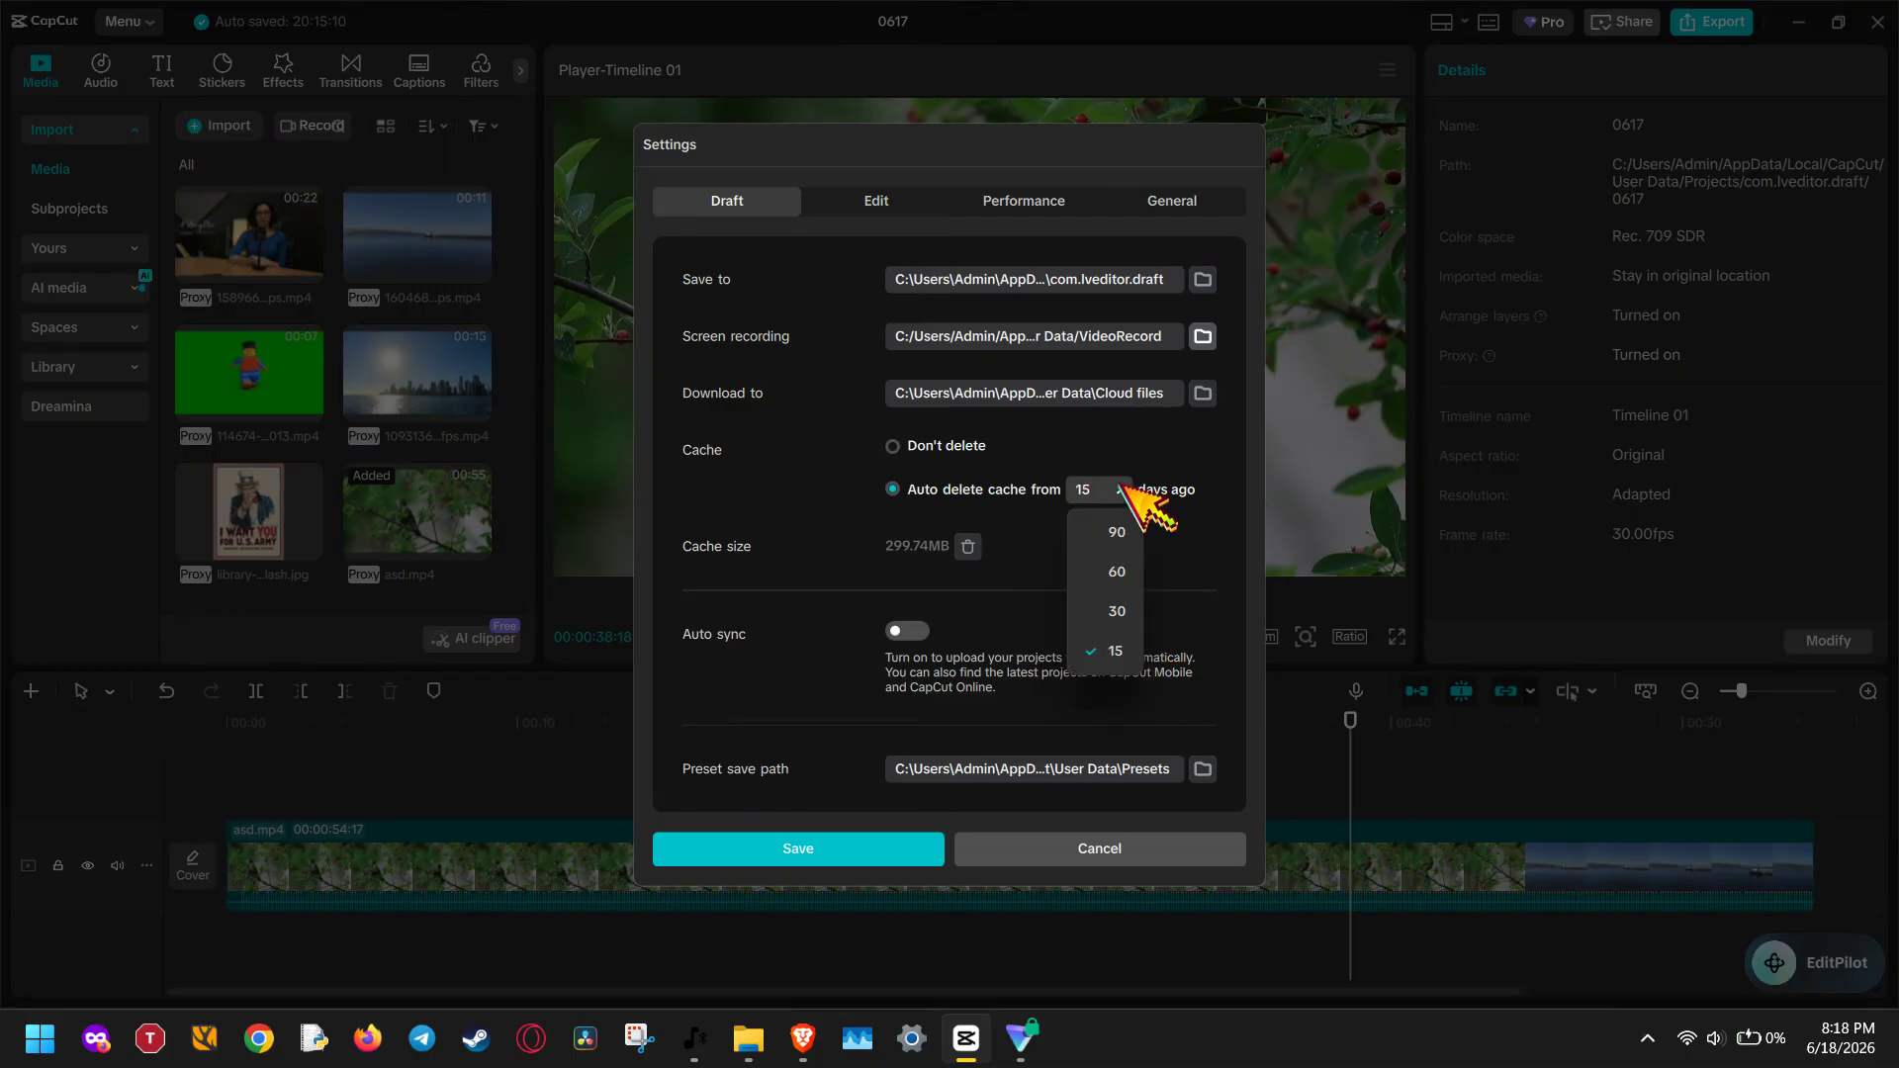
pyautogui.click(1115, 607)
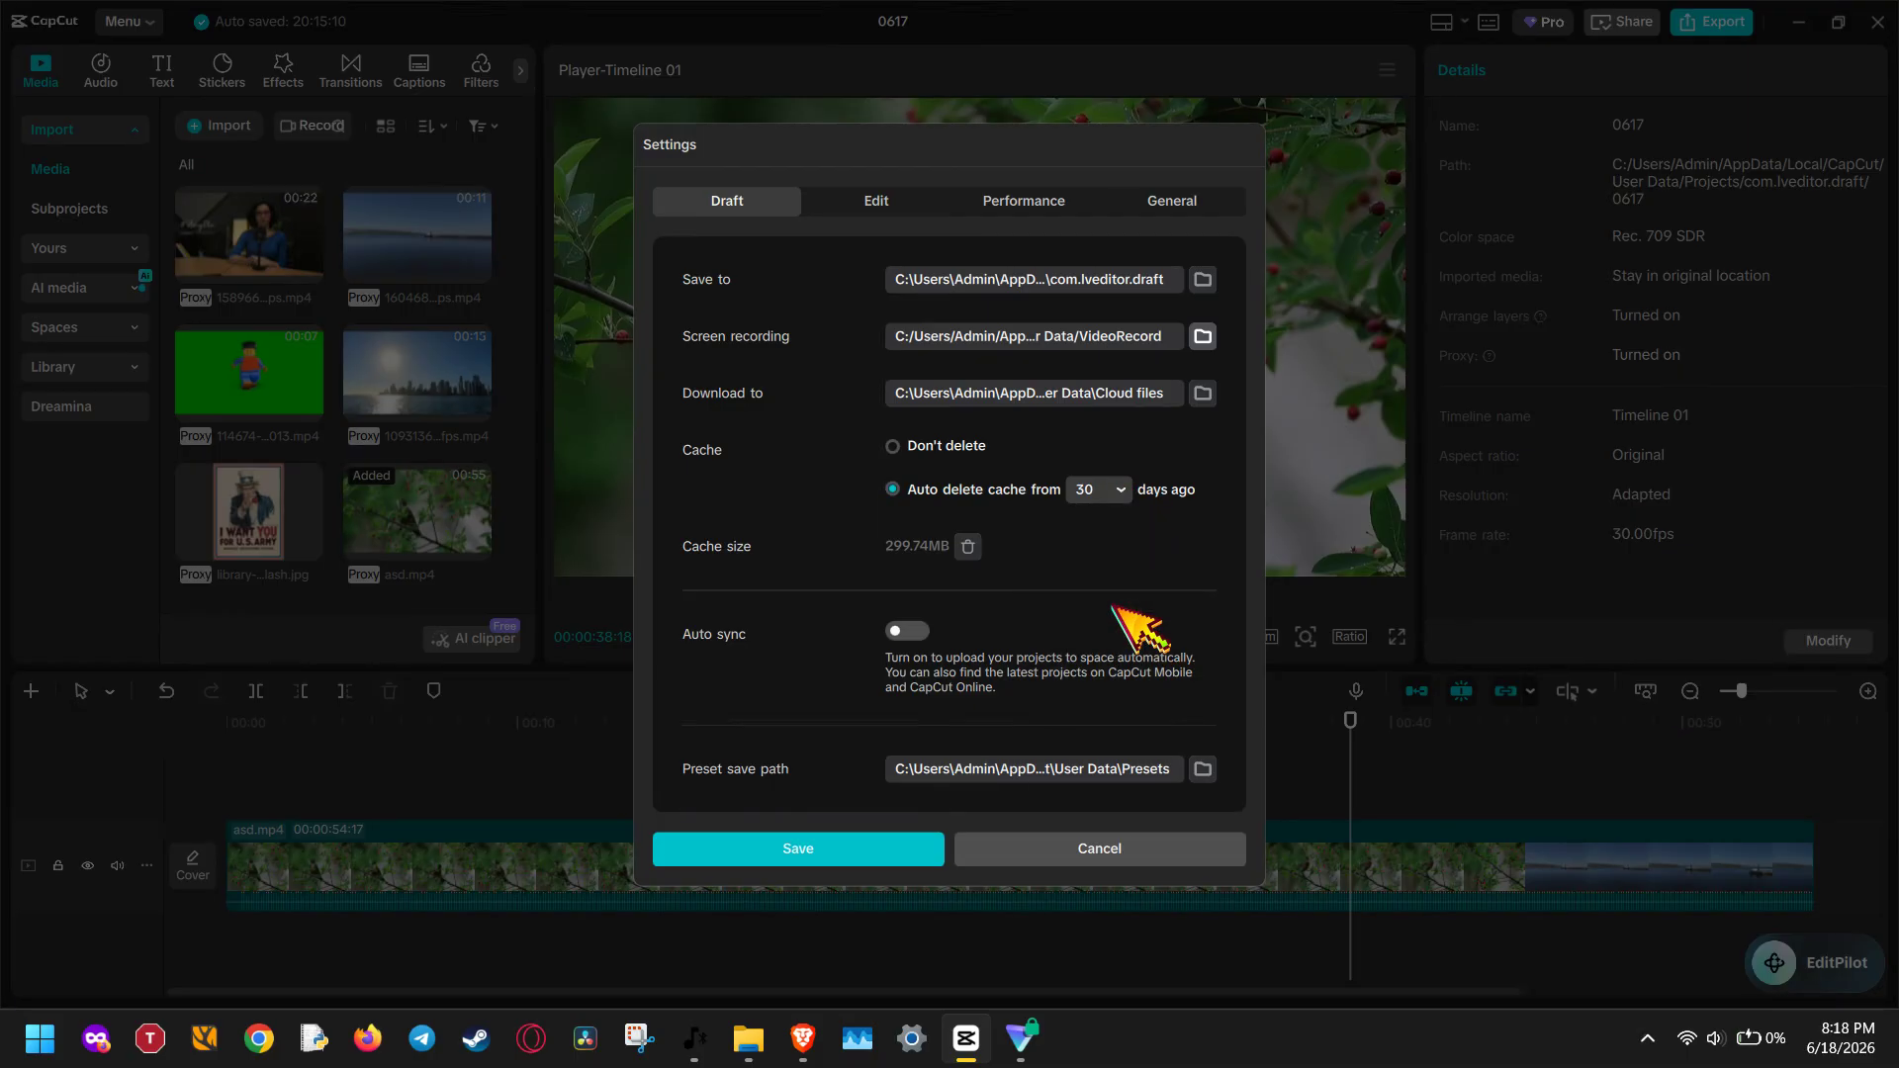
pyautogui.click(1123, 492)
pyautogui.click(1117, 650)
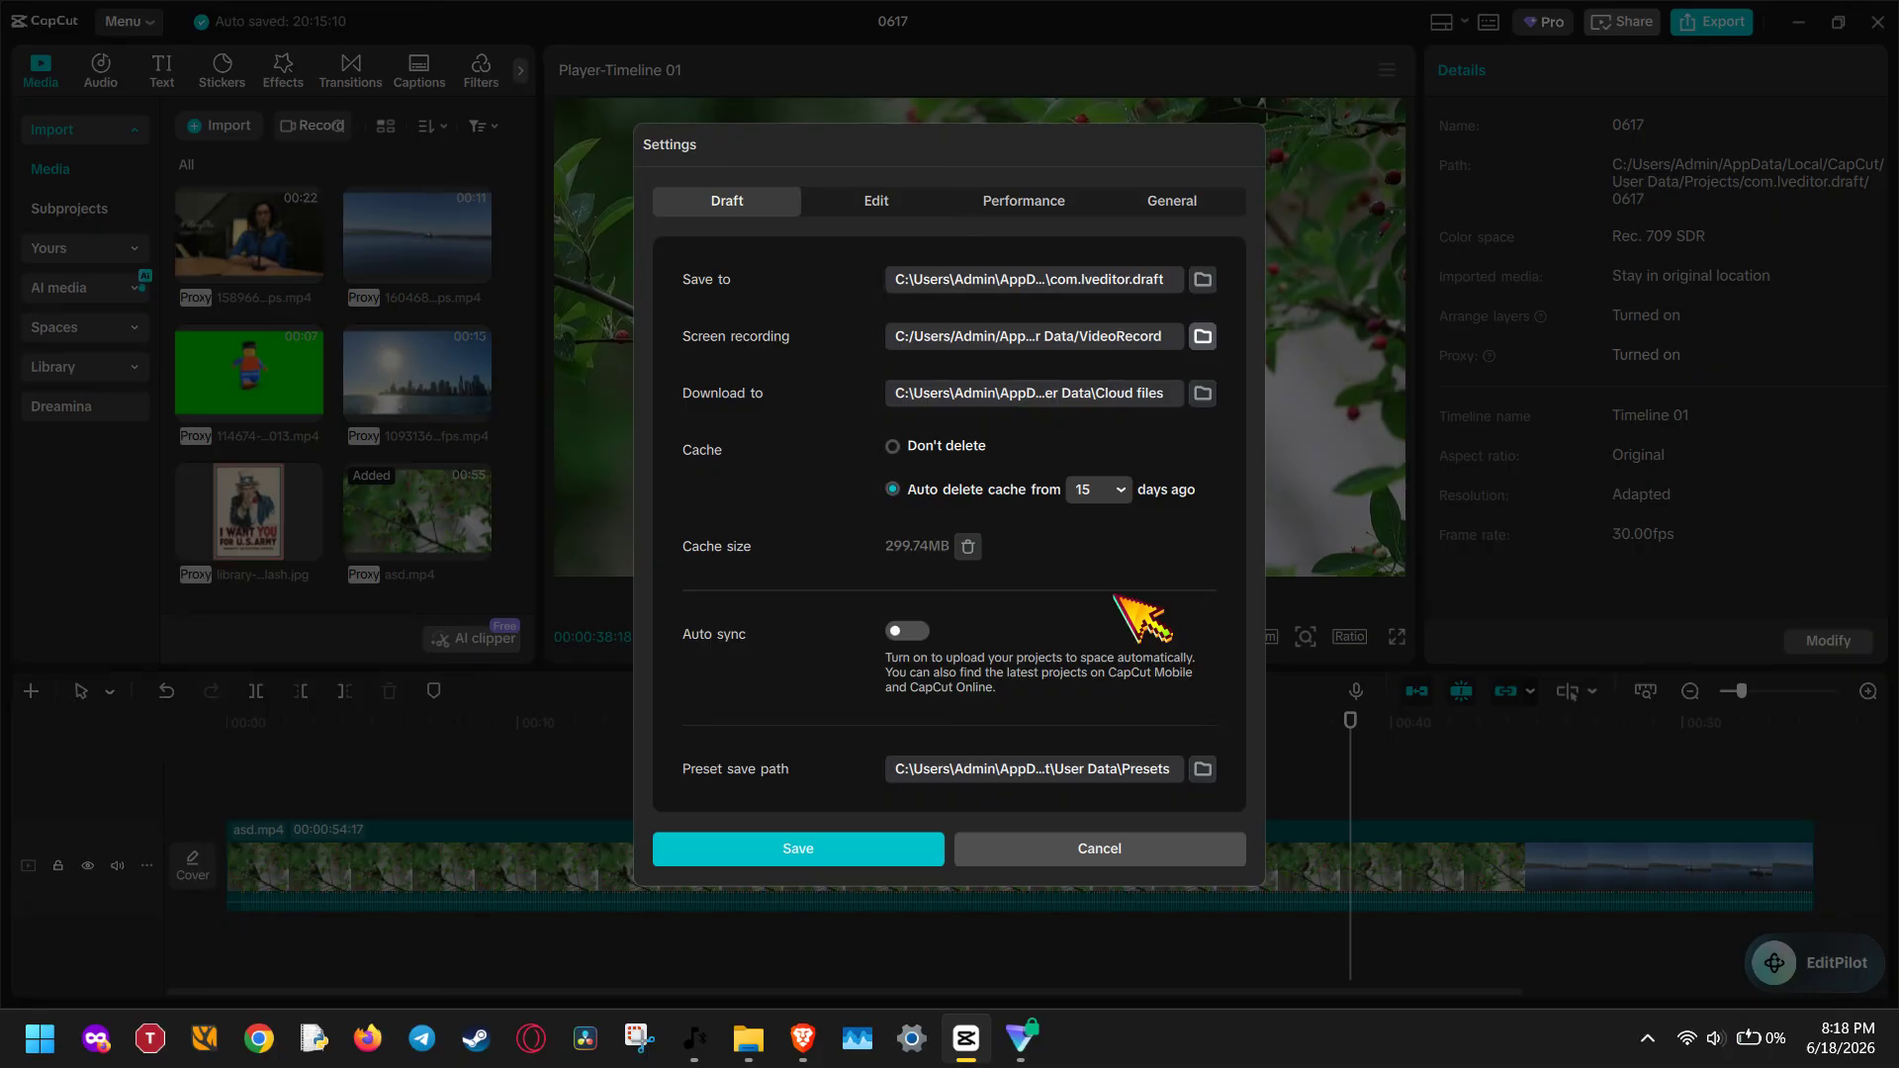
pyautogui.click(942, 848)
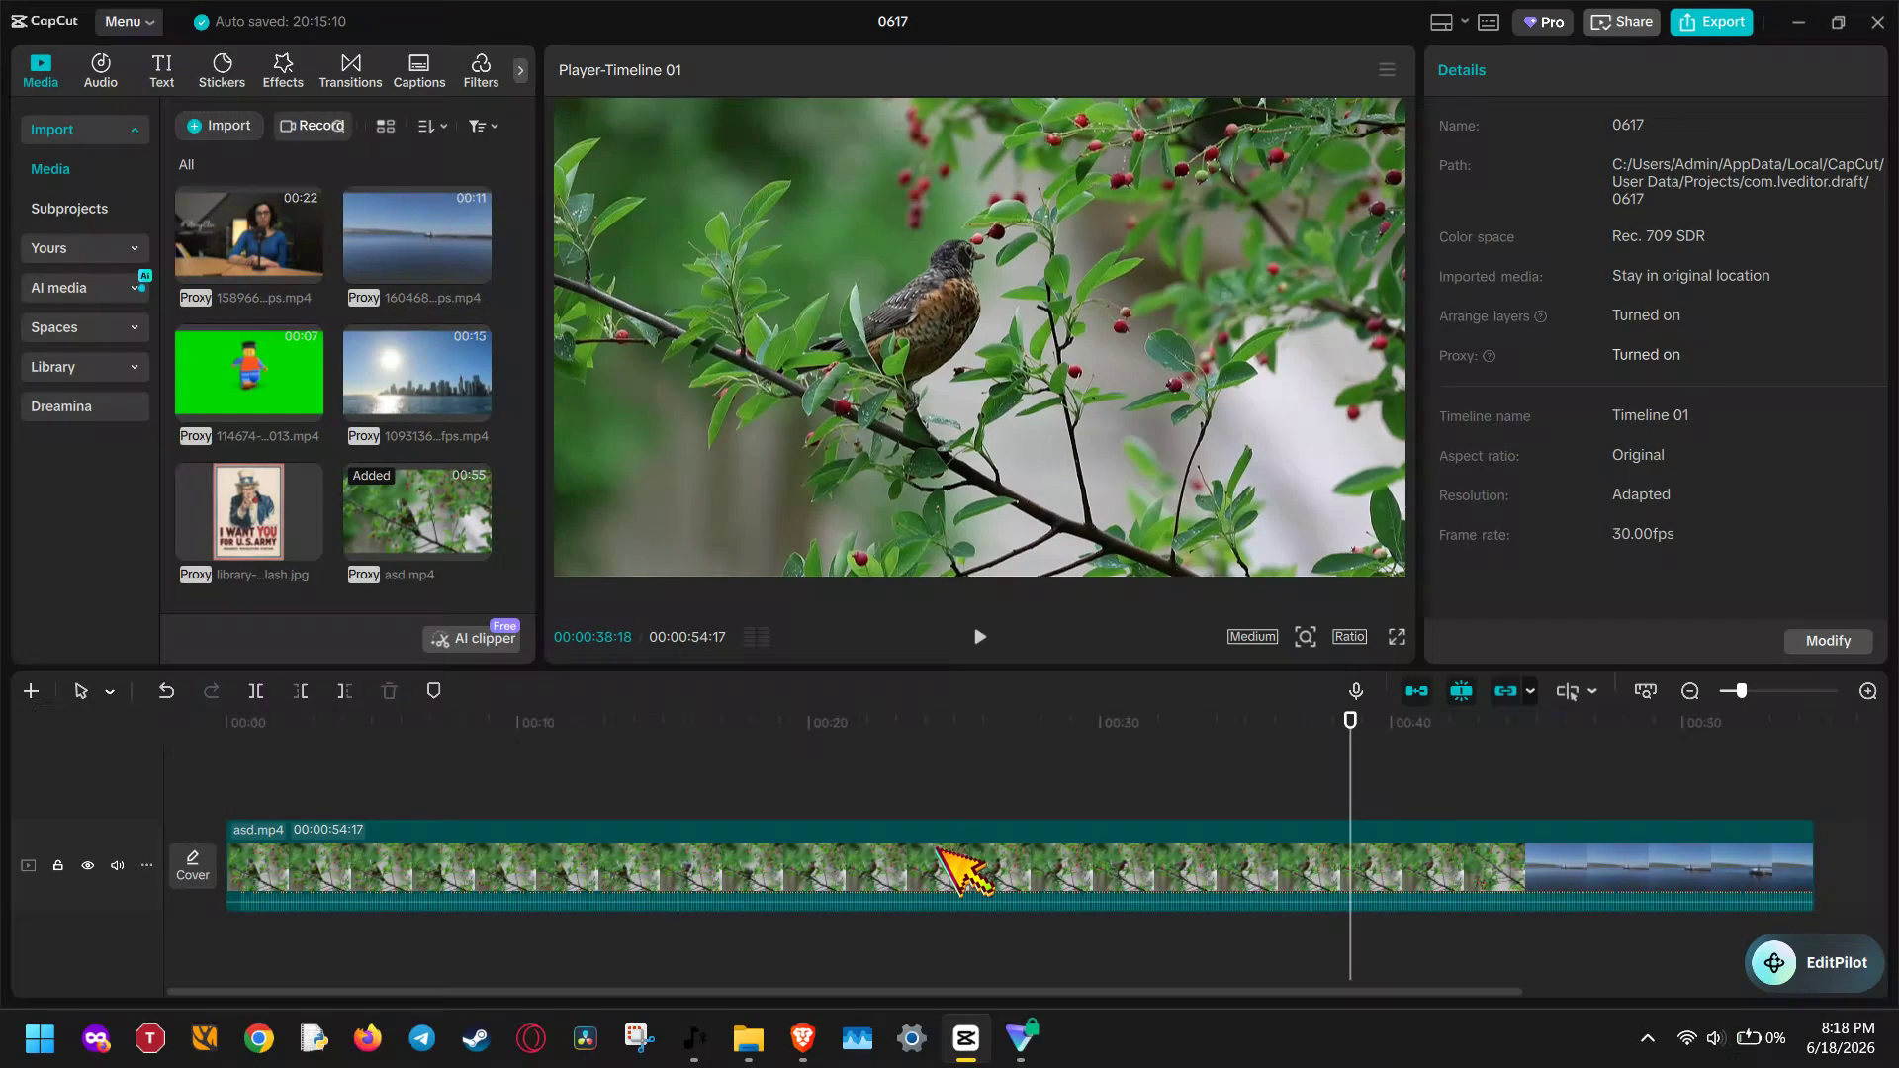
# Turn off Speed up hardware encoding, Speed up hardware decoding and Render interface with GPU in the application's performance settings
pyautogui.click(123, 22)
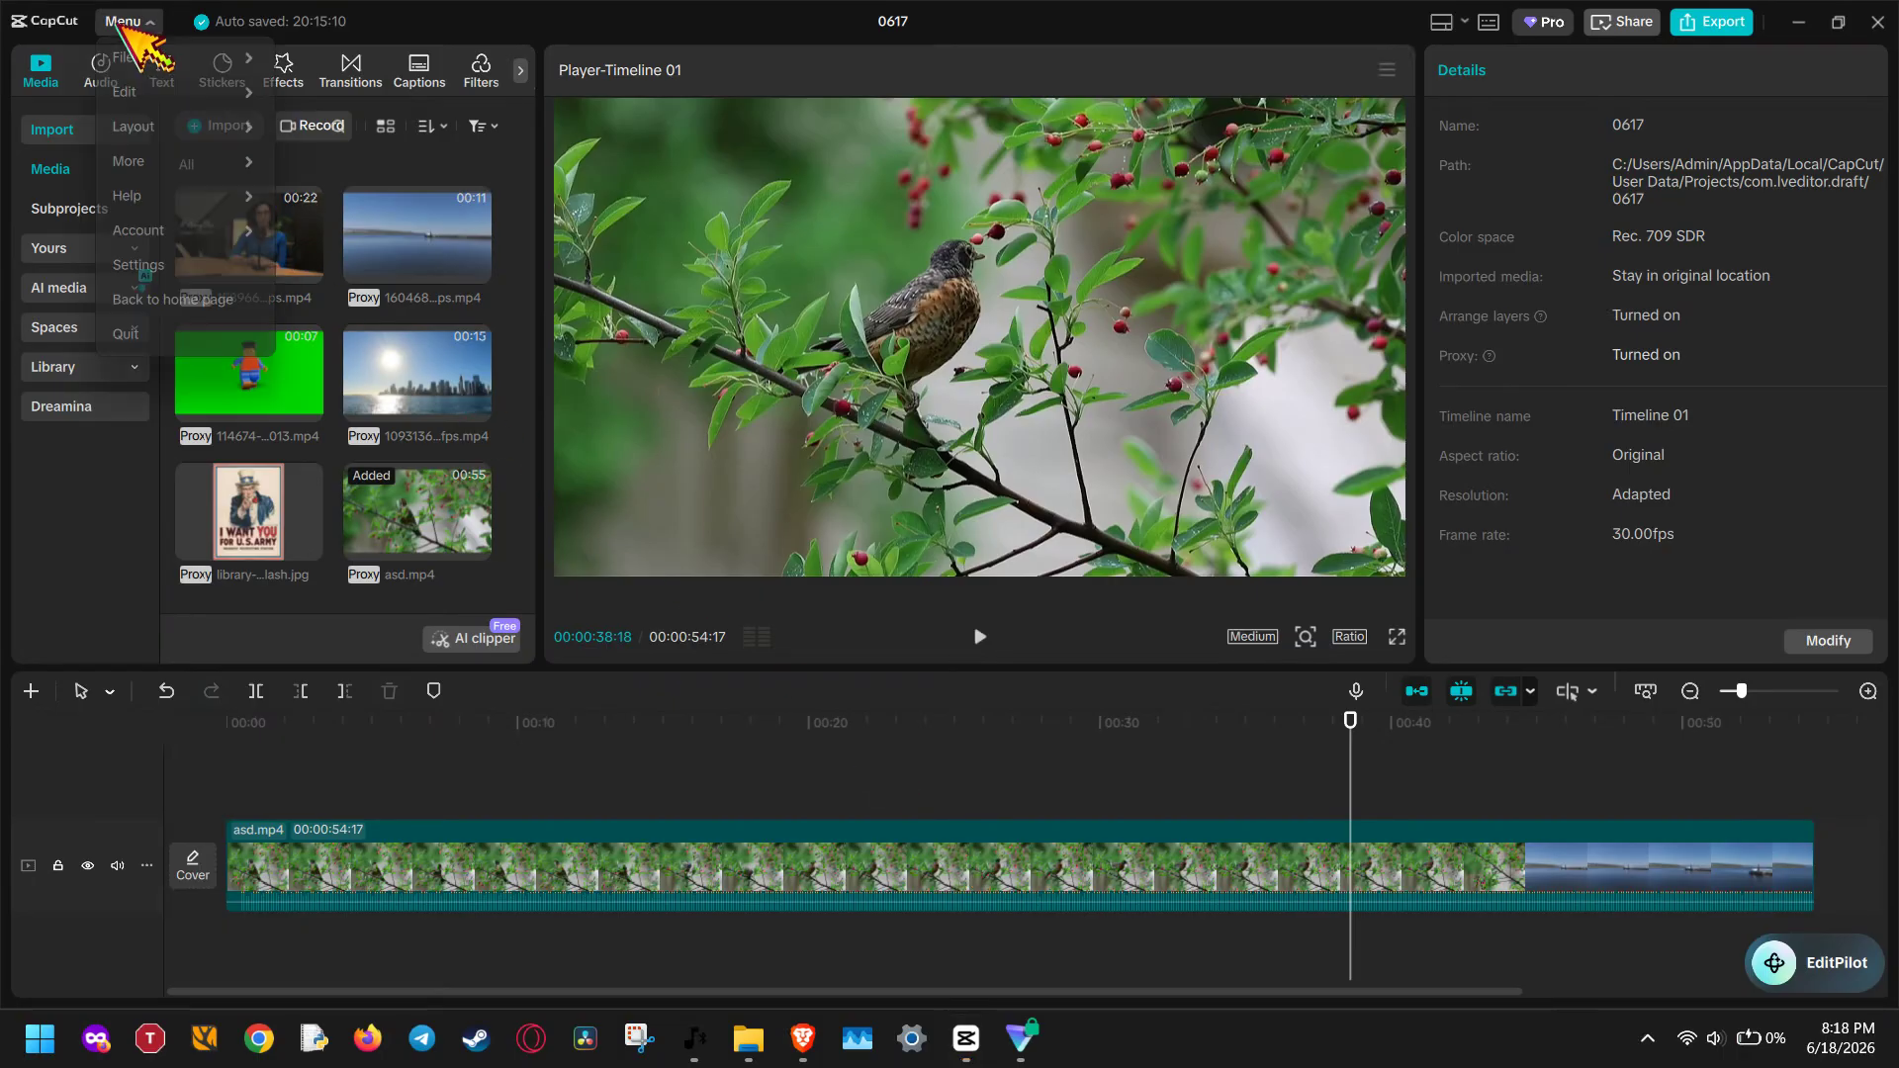
pyautogui.click(180, 267)
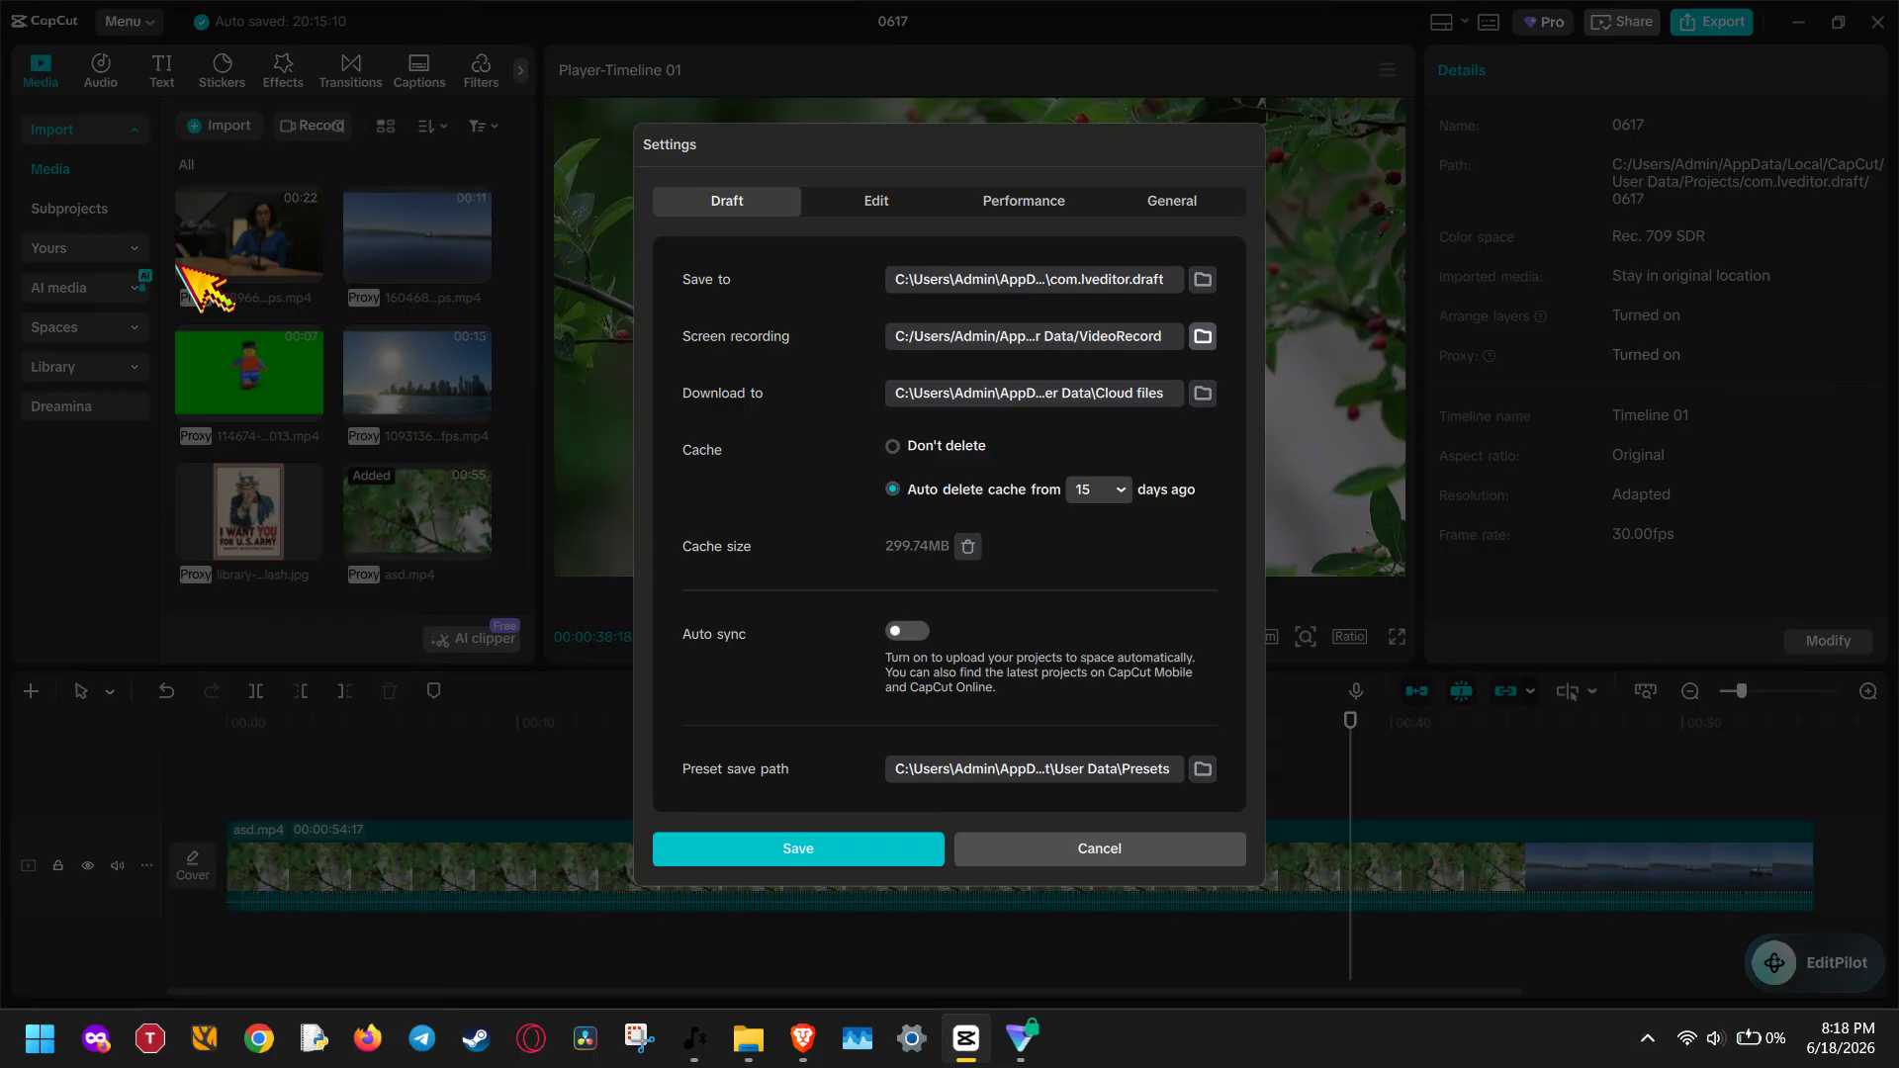
pyautogui.click(1051, 198)
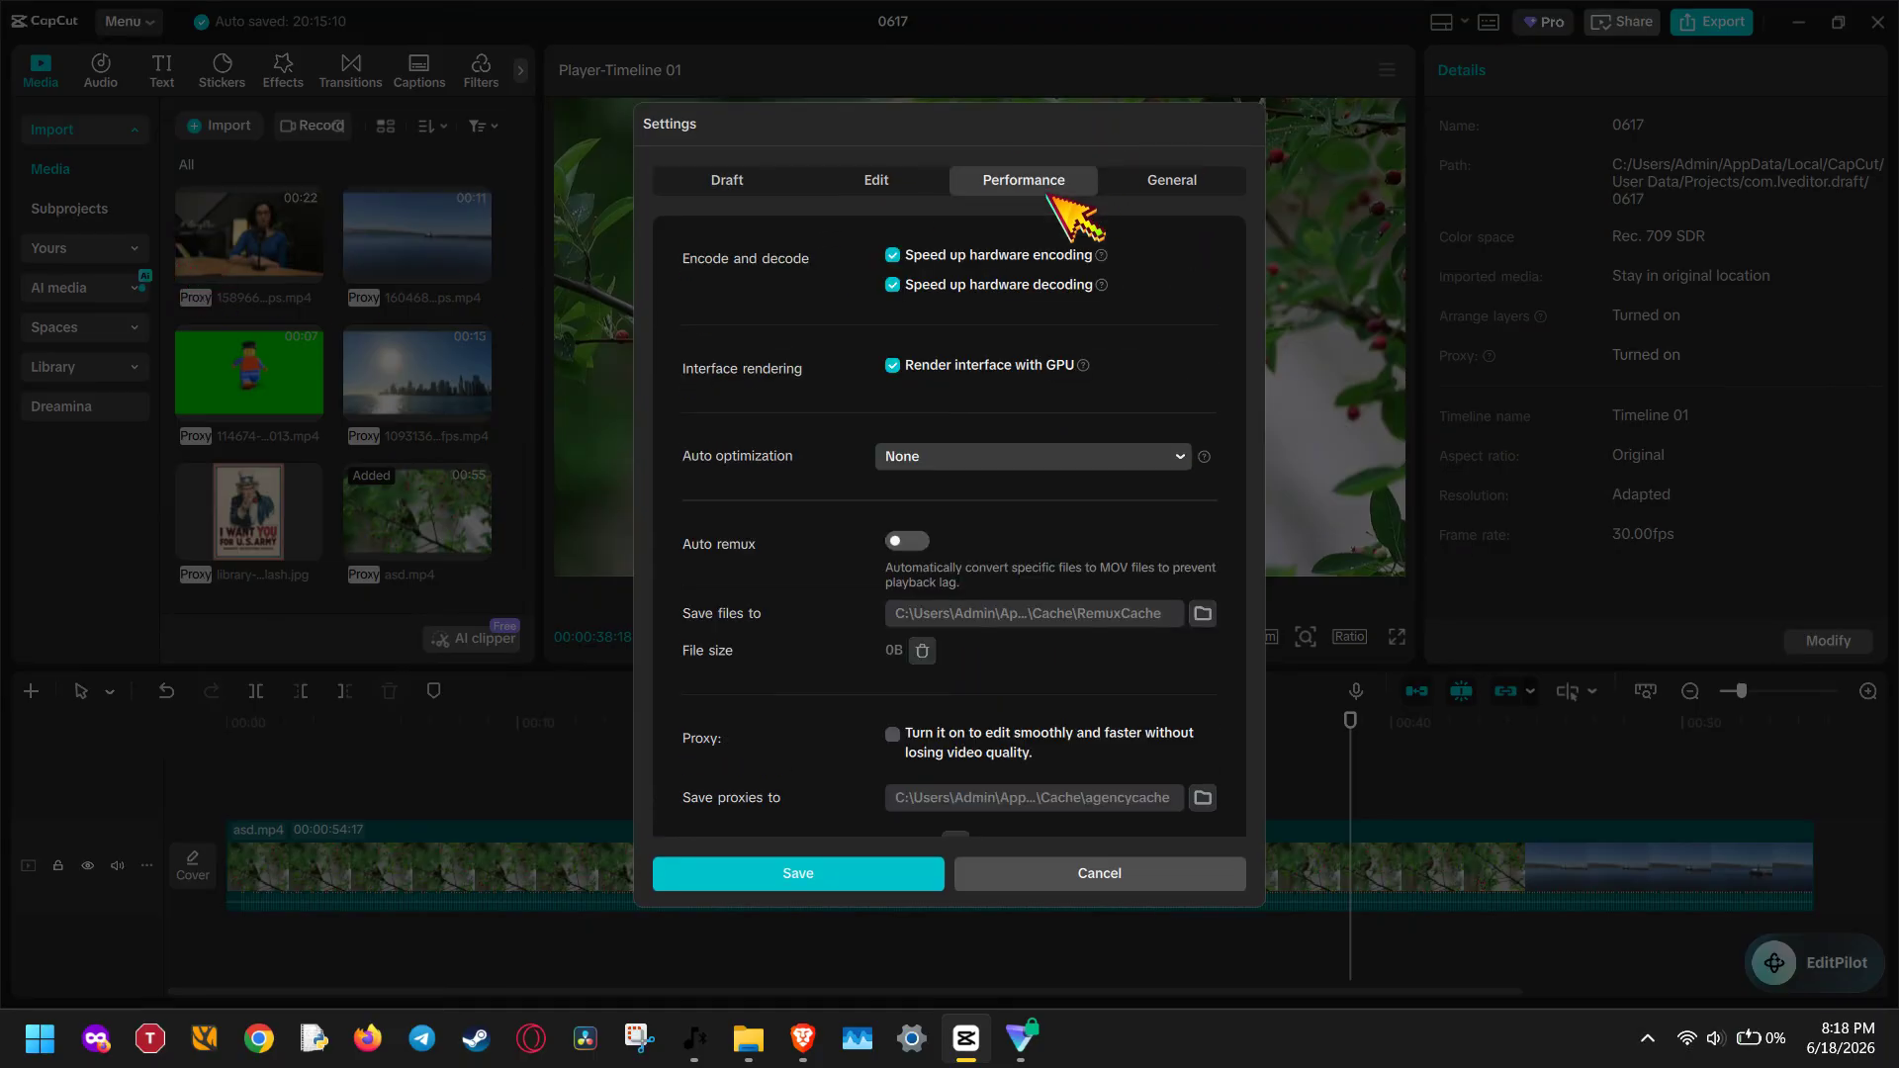
pyautogui.scroll(-2, 979, 381)
pyautogui.scroll(3, 960, 378)
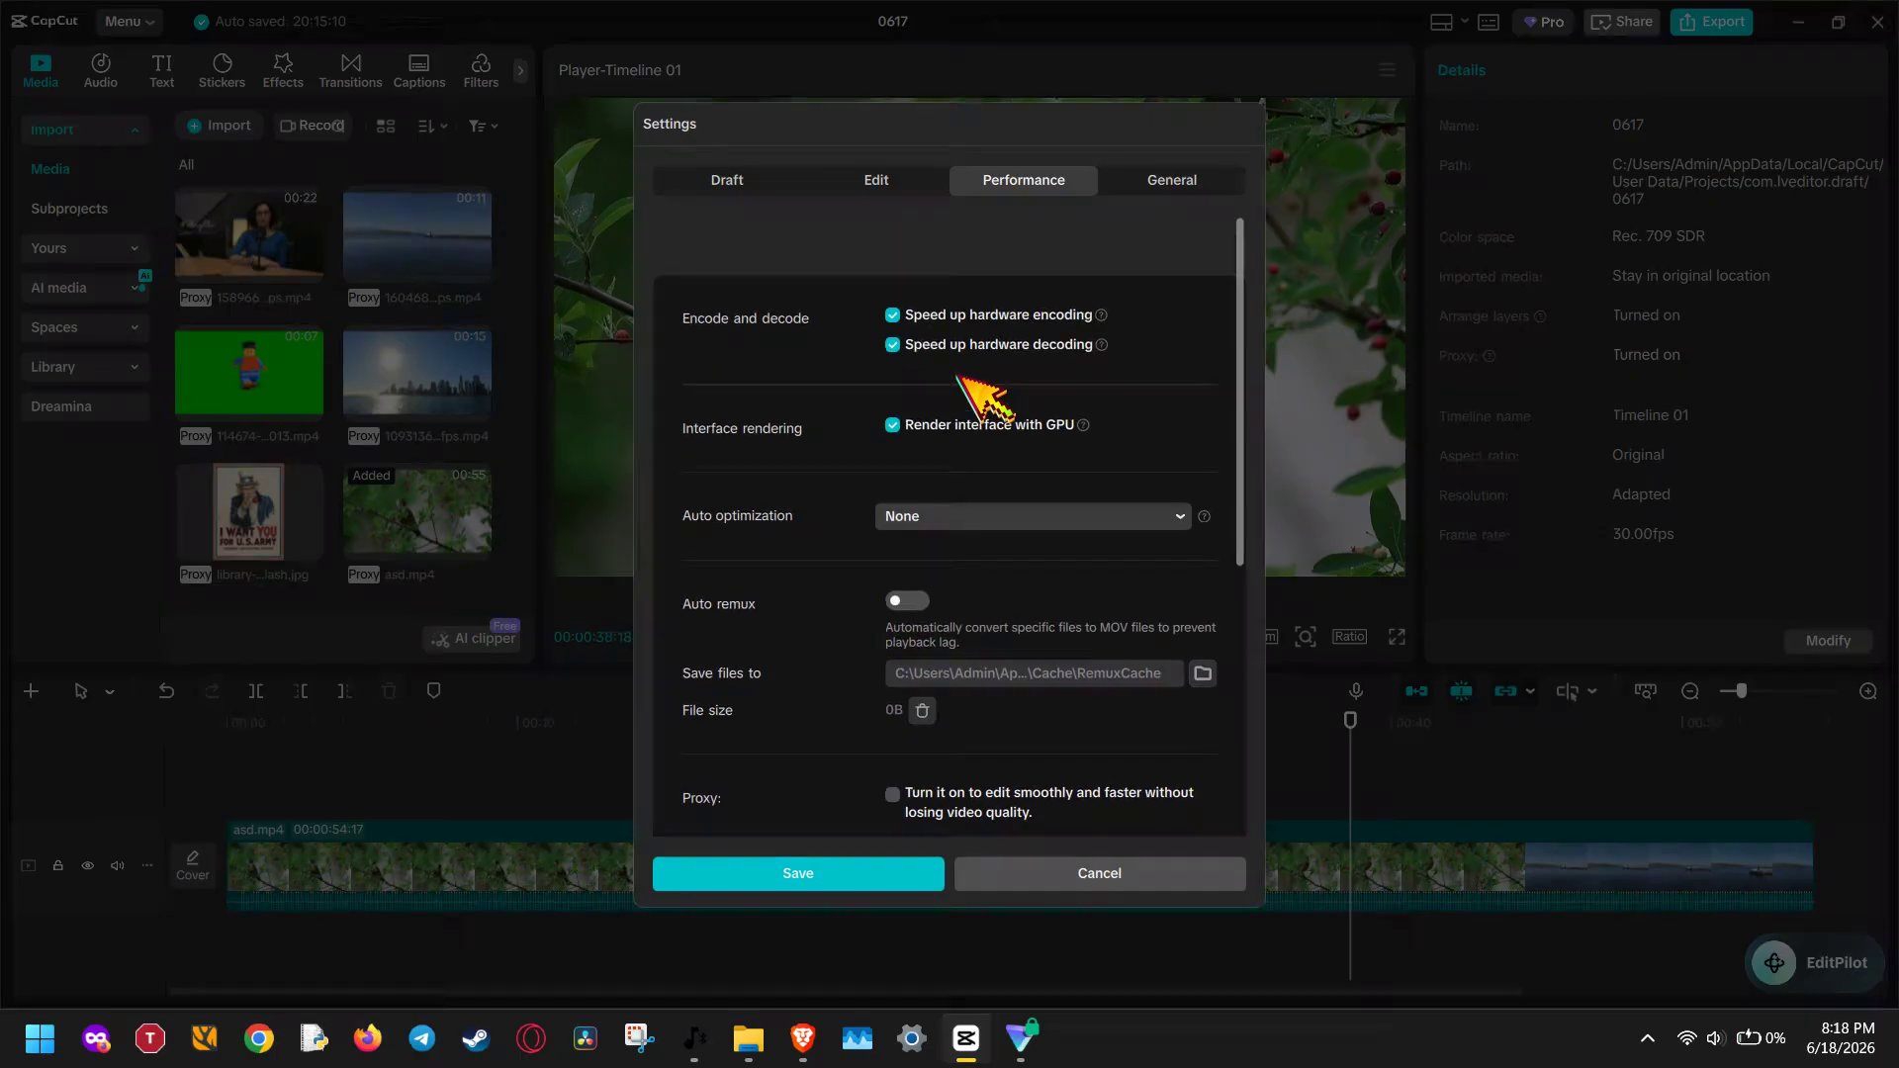
pyautogui.click(1012, 285)
pyautogui.click(1013, 255)
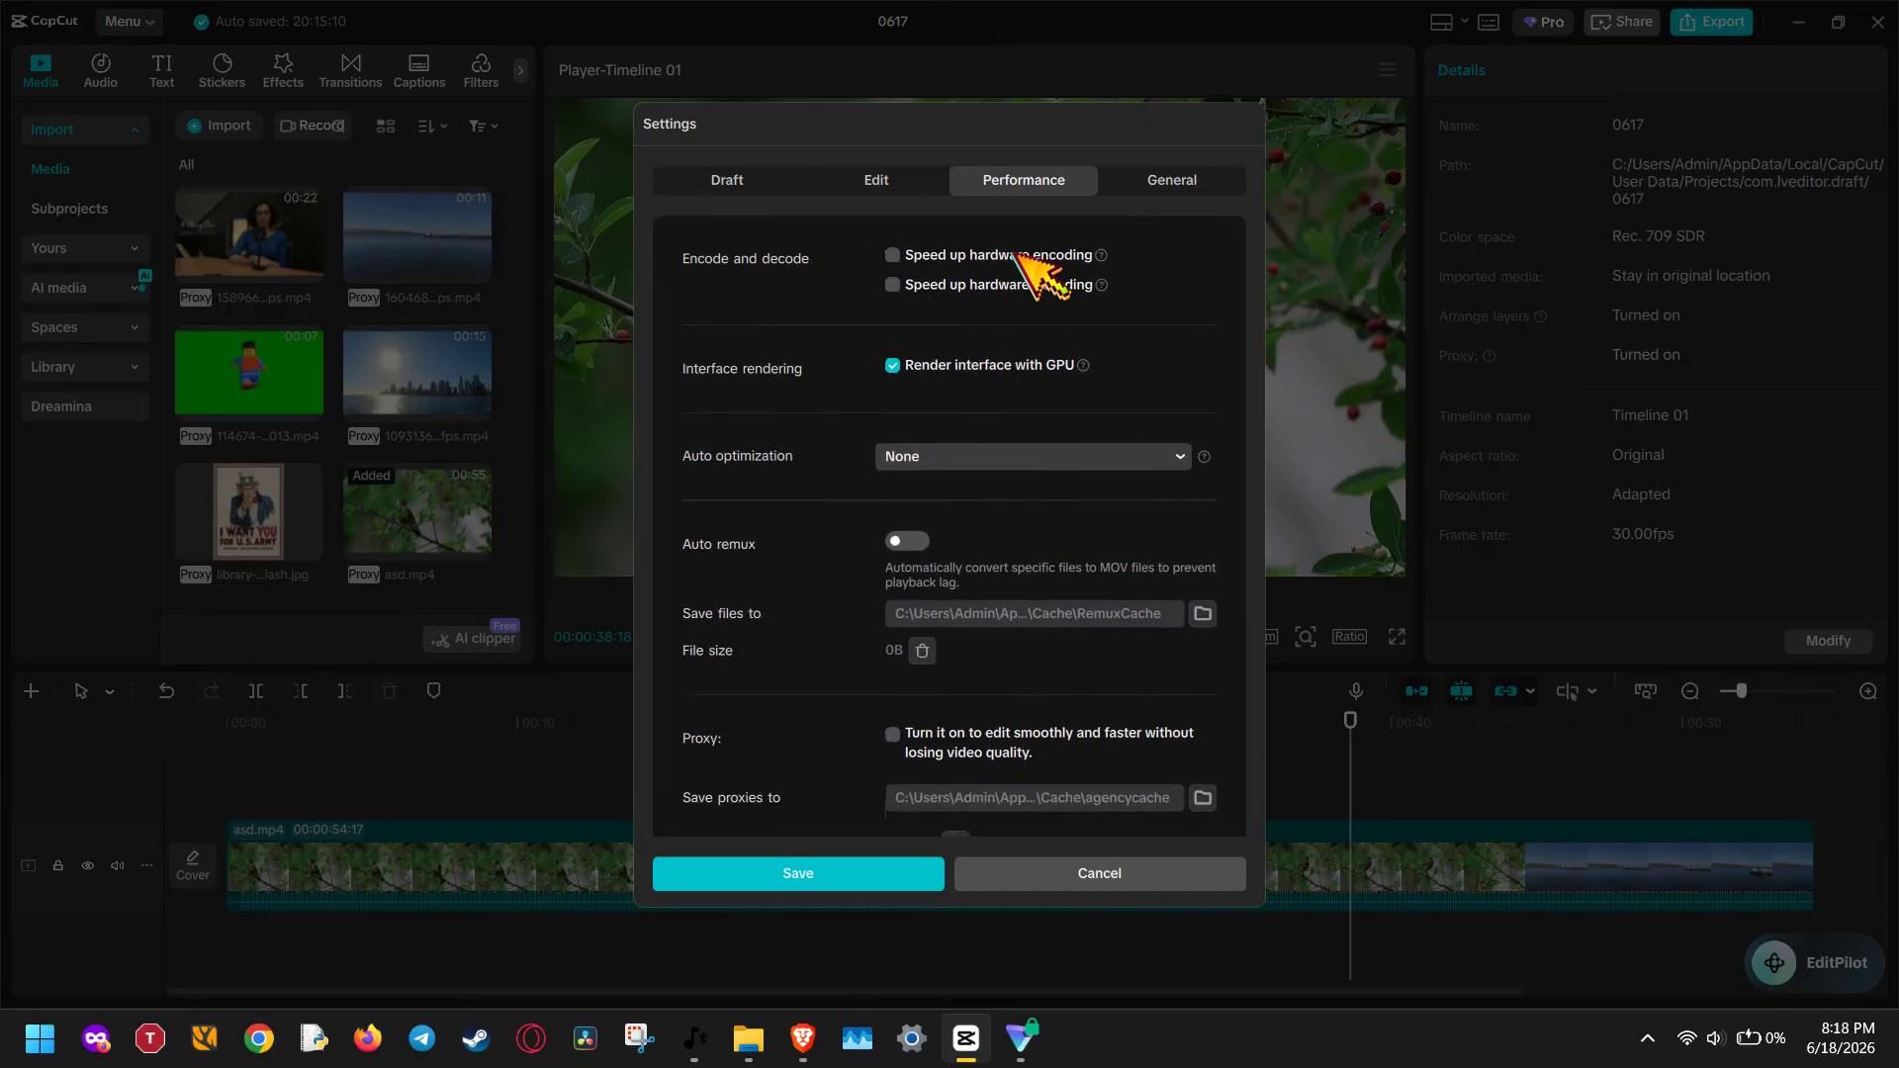
pyautogui.click(1000, 366)
# Enable Speed up hardware encoding, Speed up hardware decoding and Render interface with GPU, and save the settings
pyautogui.click(980, 255)
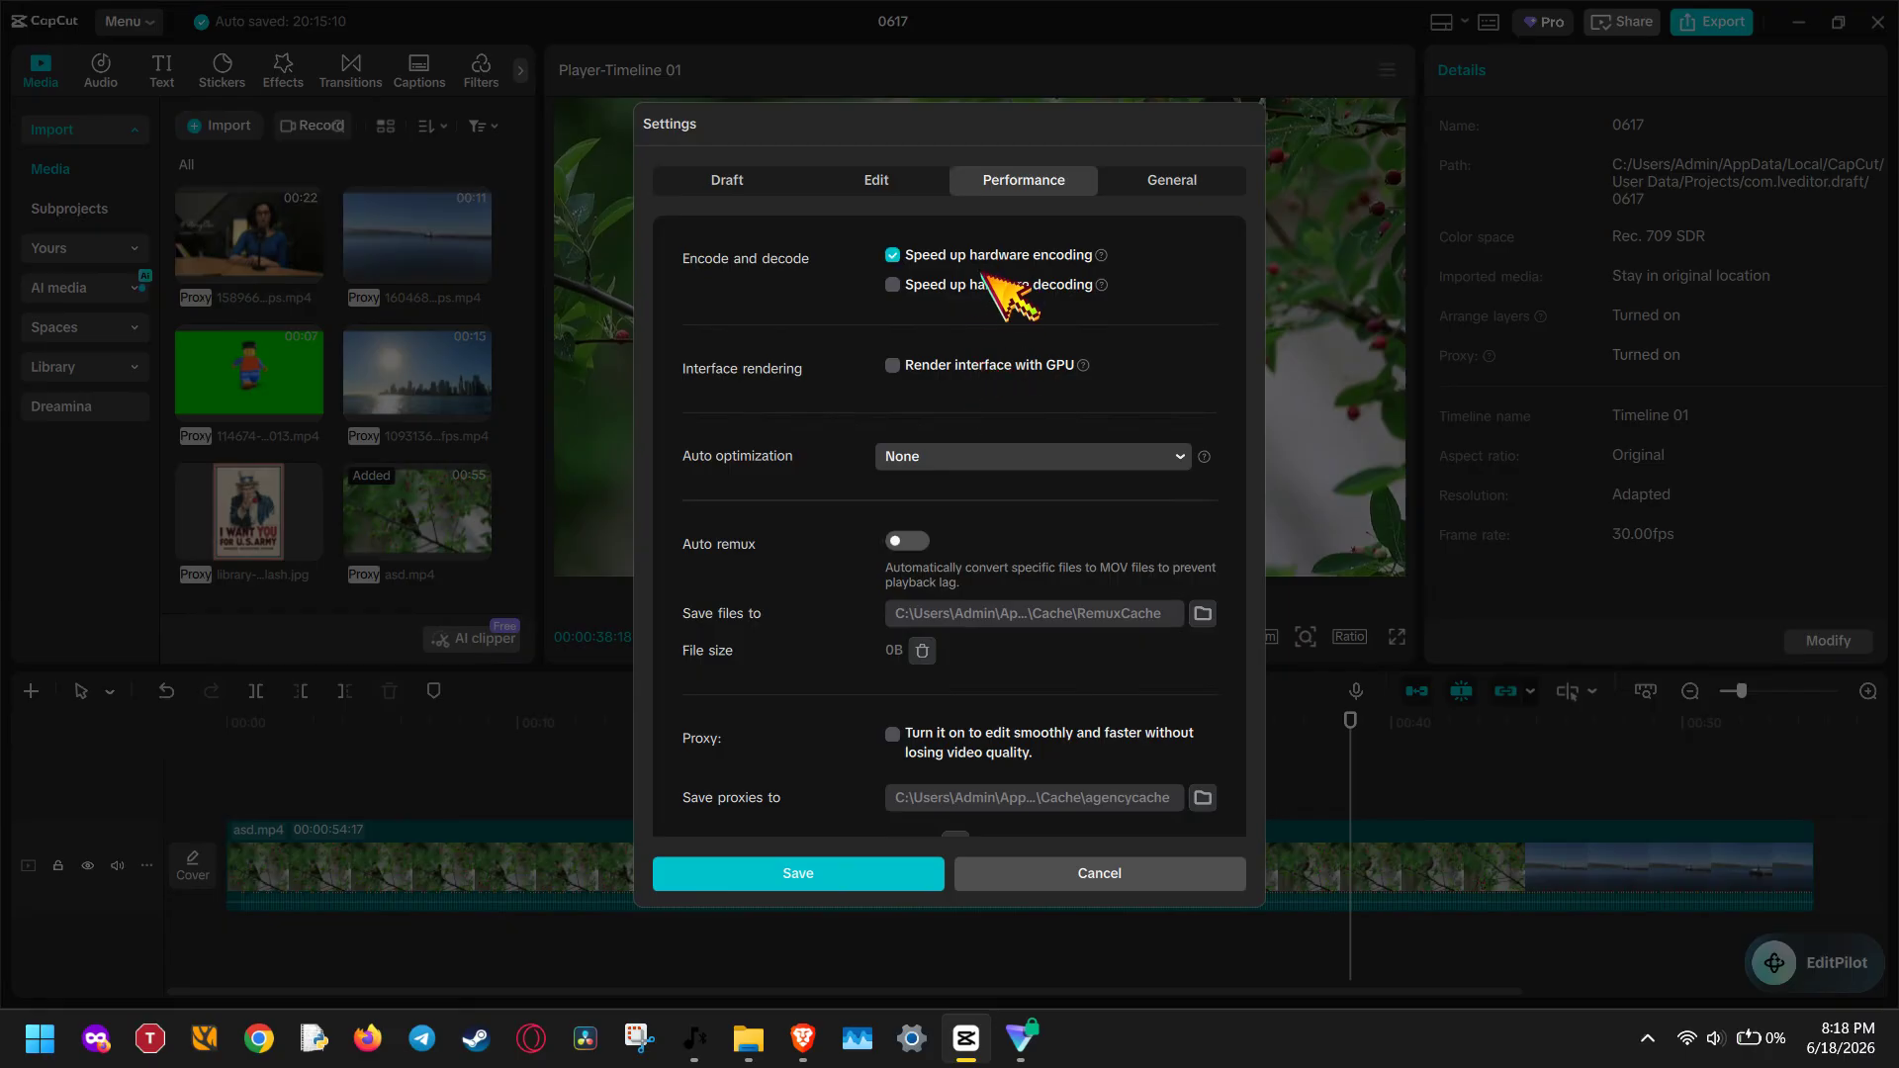
pyautogui.click(978, 282)
pyautogui.click(974, 368)
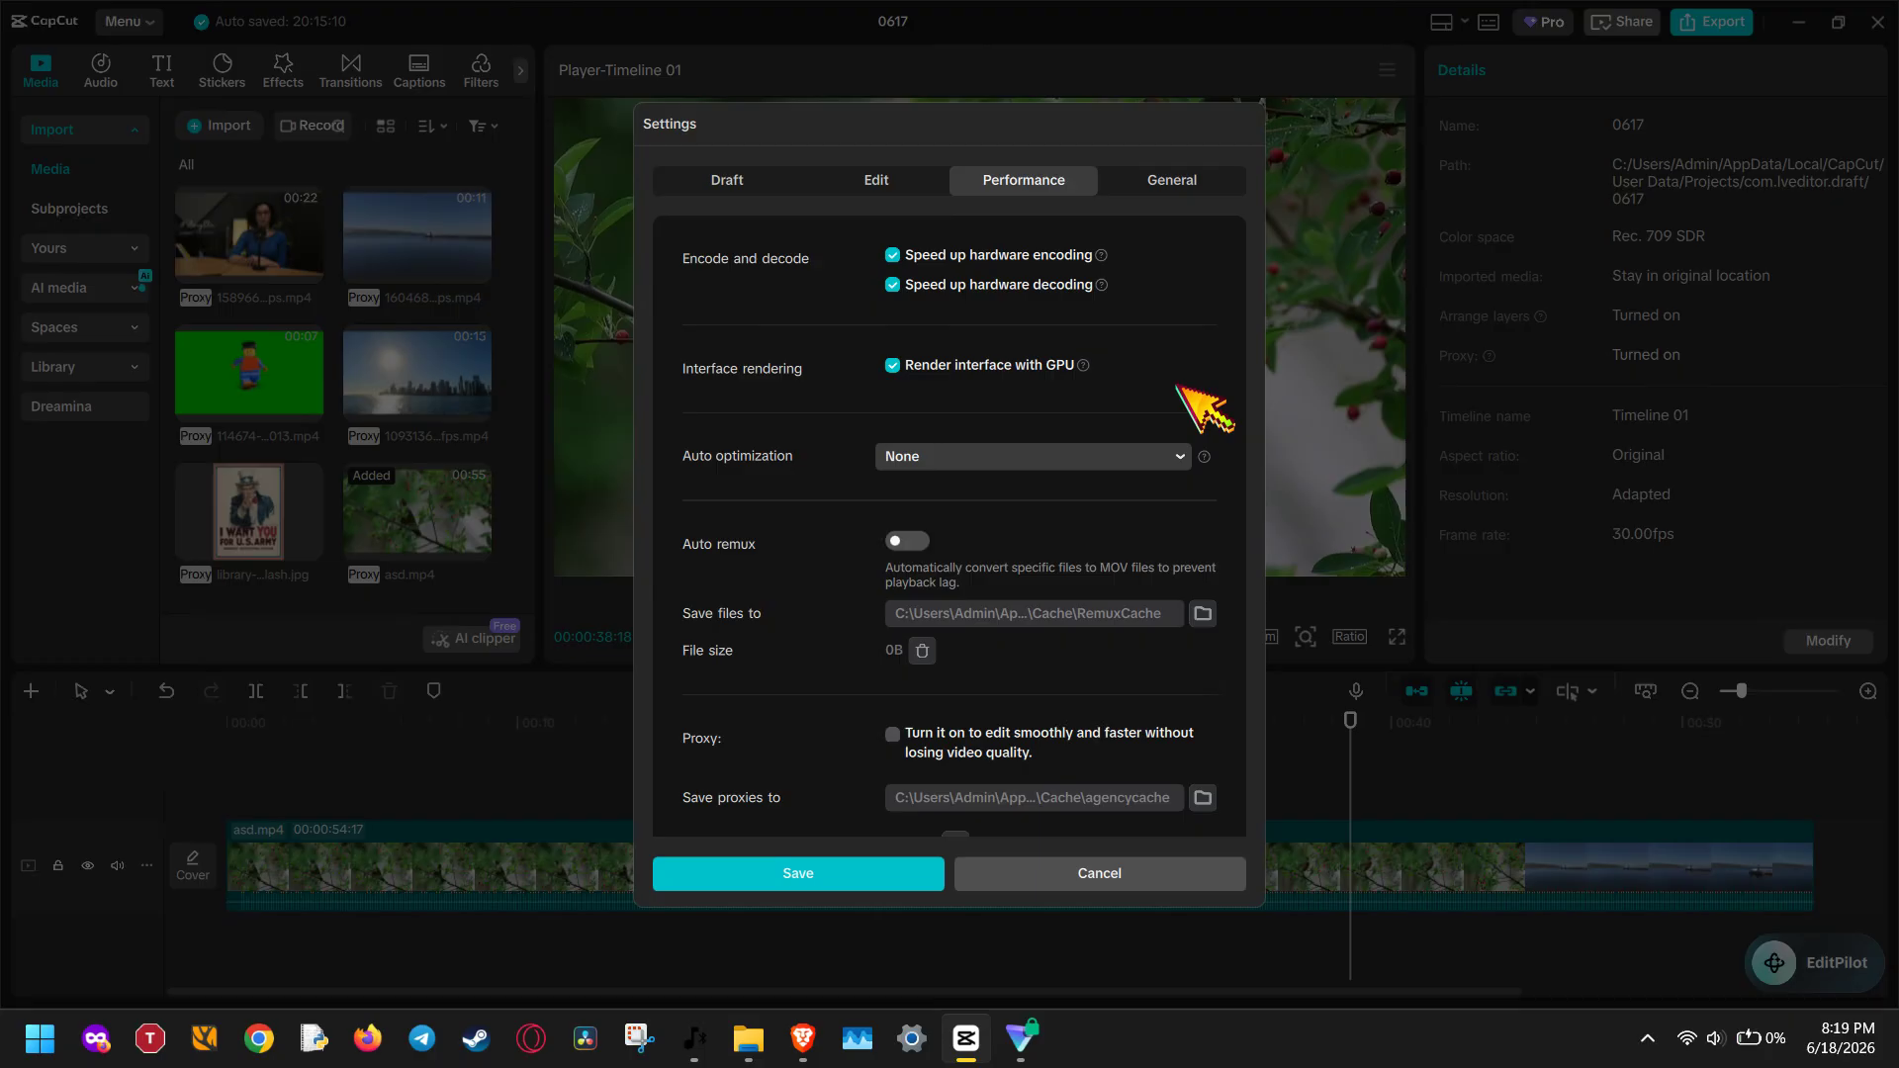
pyautogui.click(939, 874)
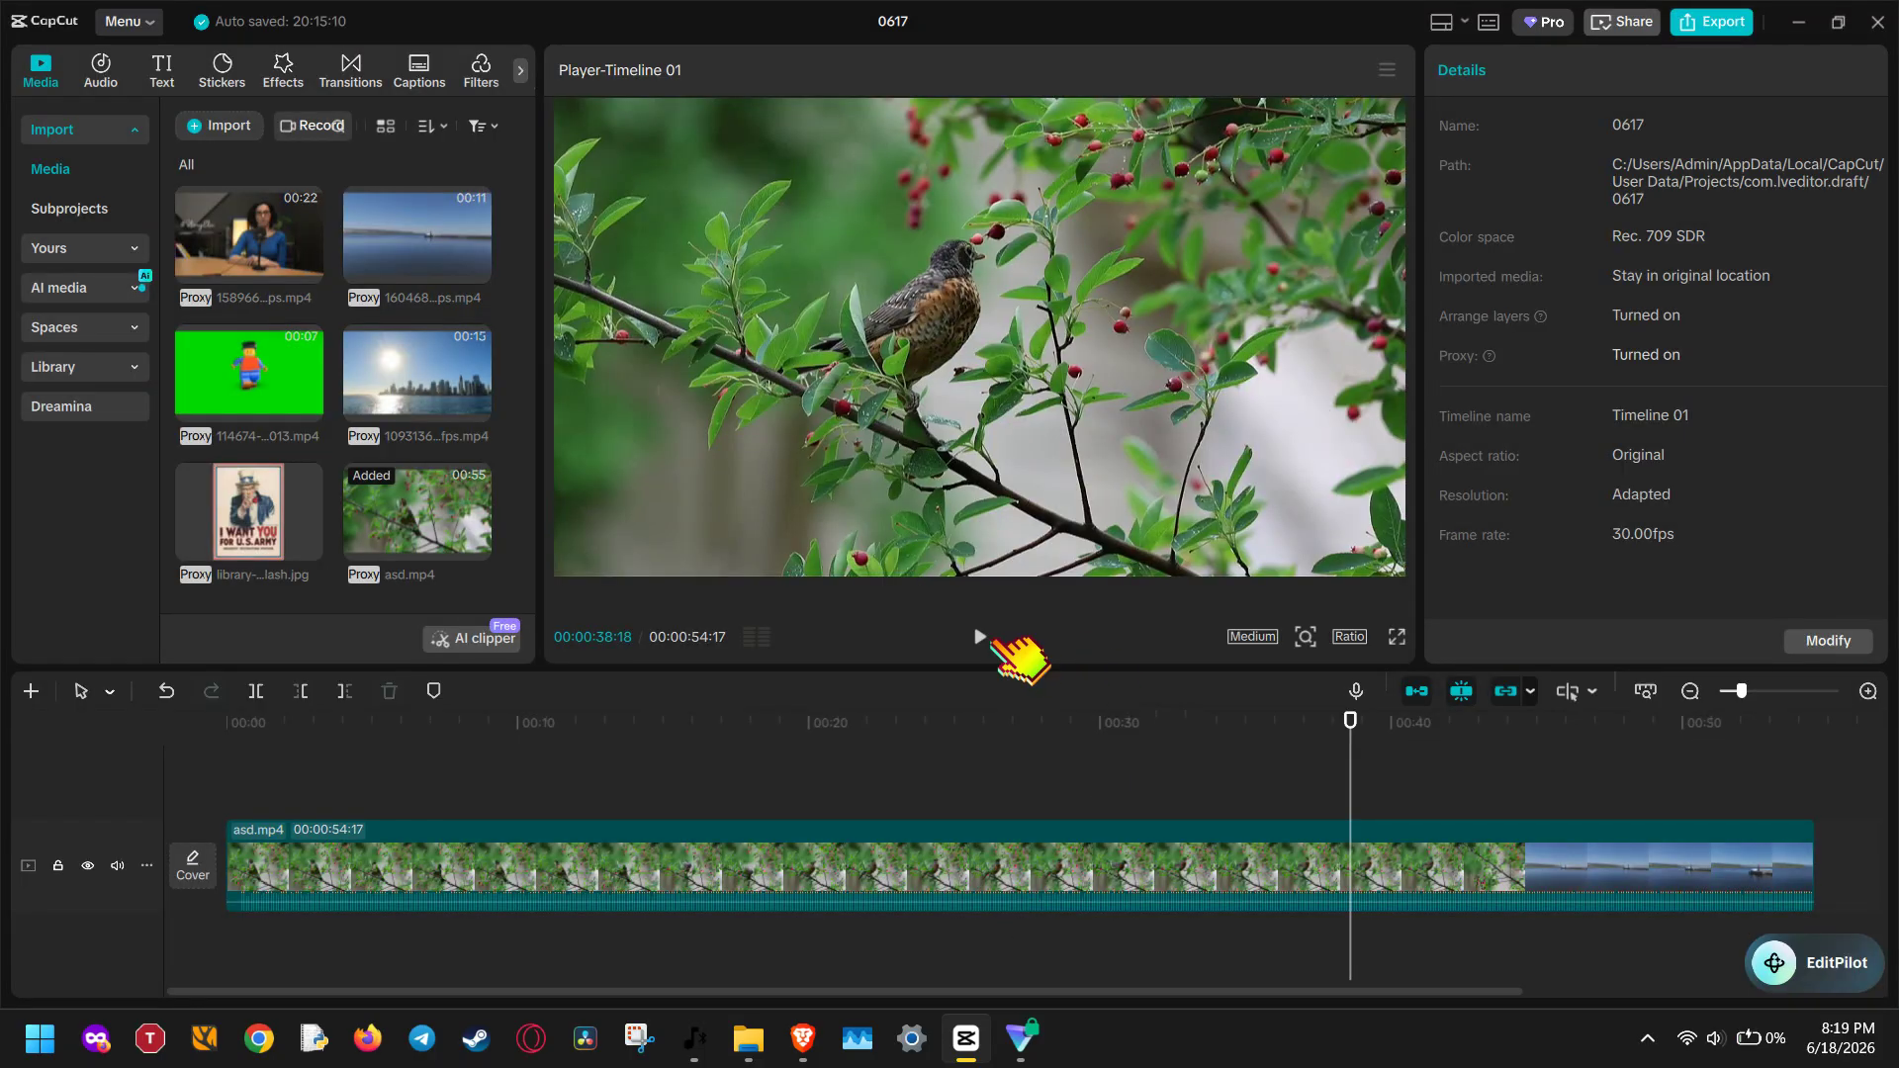
# Play the timeline briefly to check playback and move the playhead to about 00:00:39:29
pyautogui.click(989, 638)
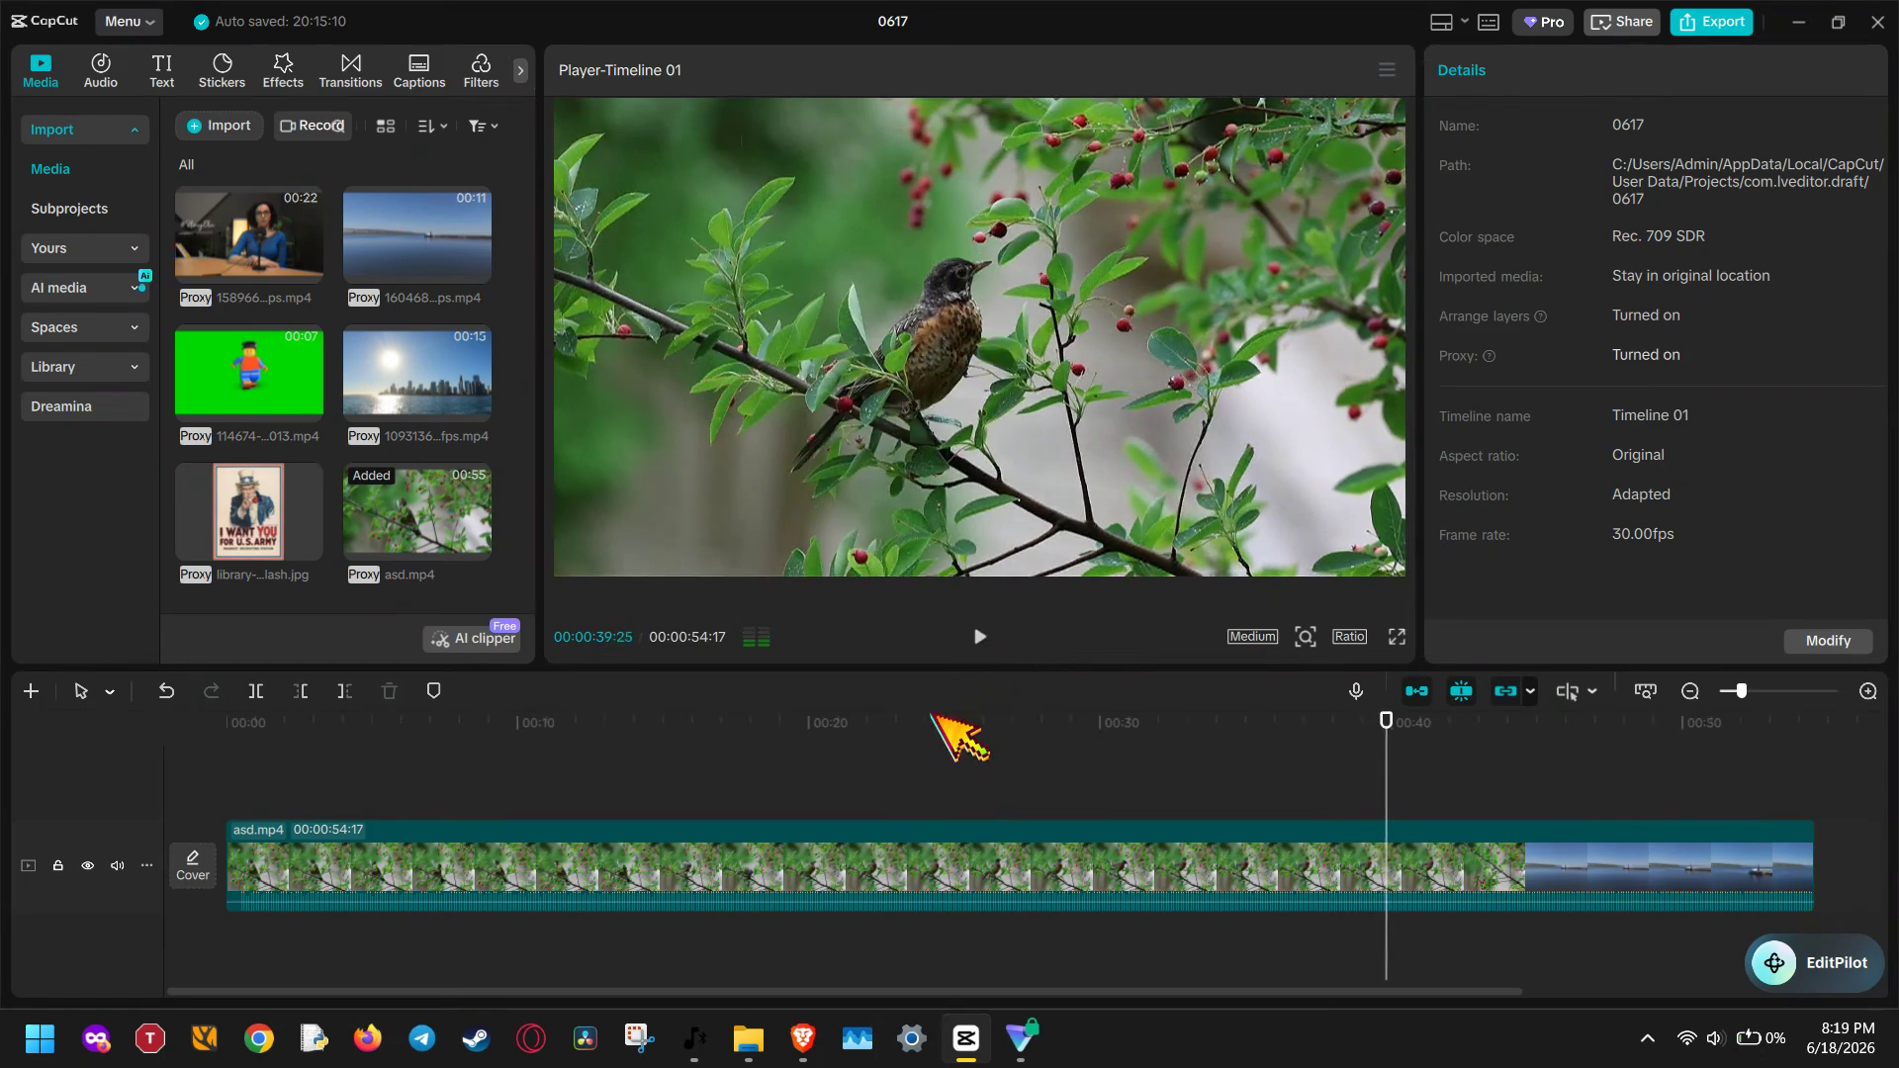
pyautogui.moveTo(929, 715); pyautogui.dragTo(1395, 784)
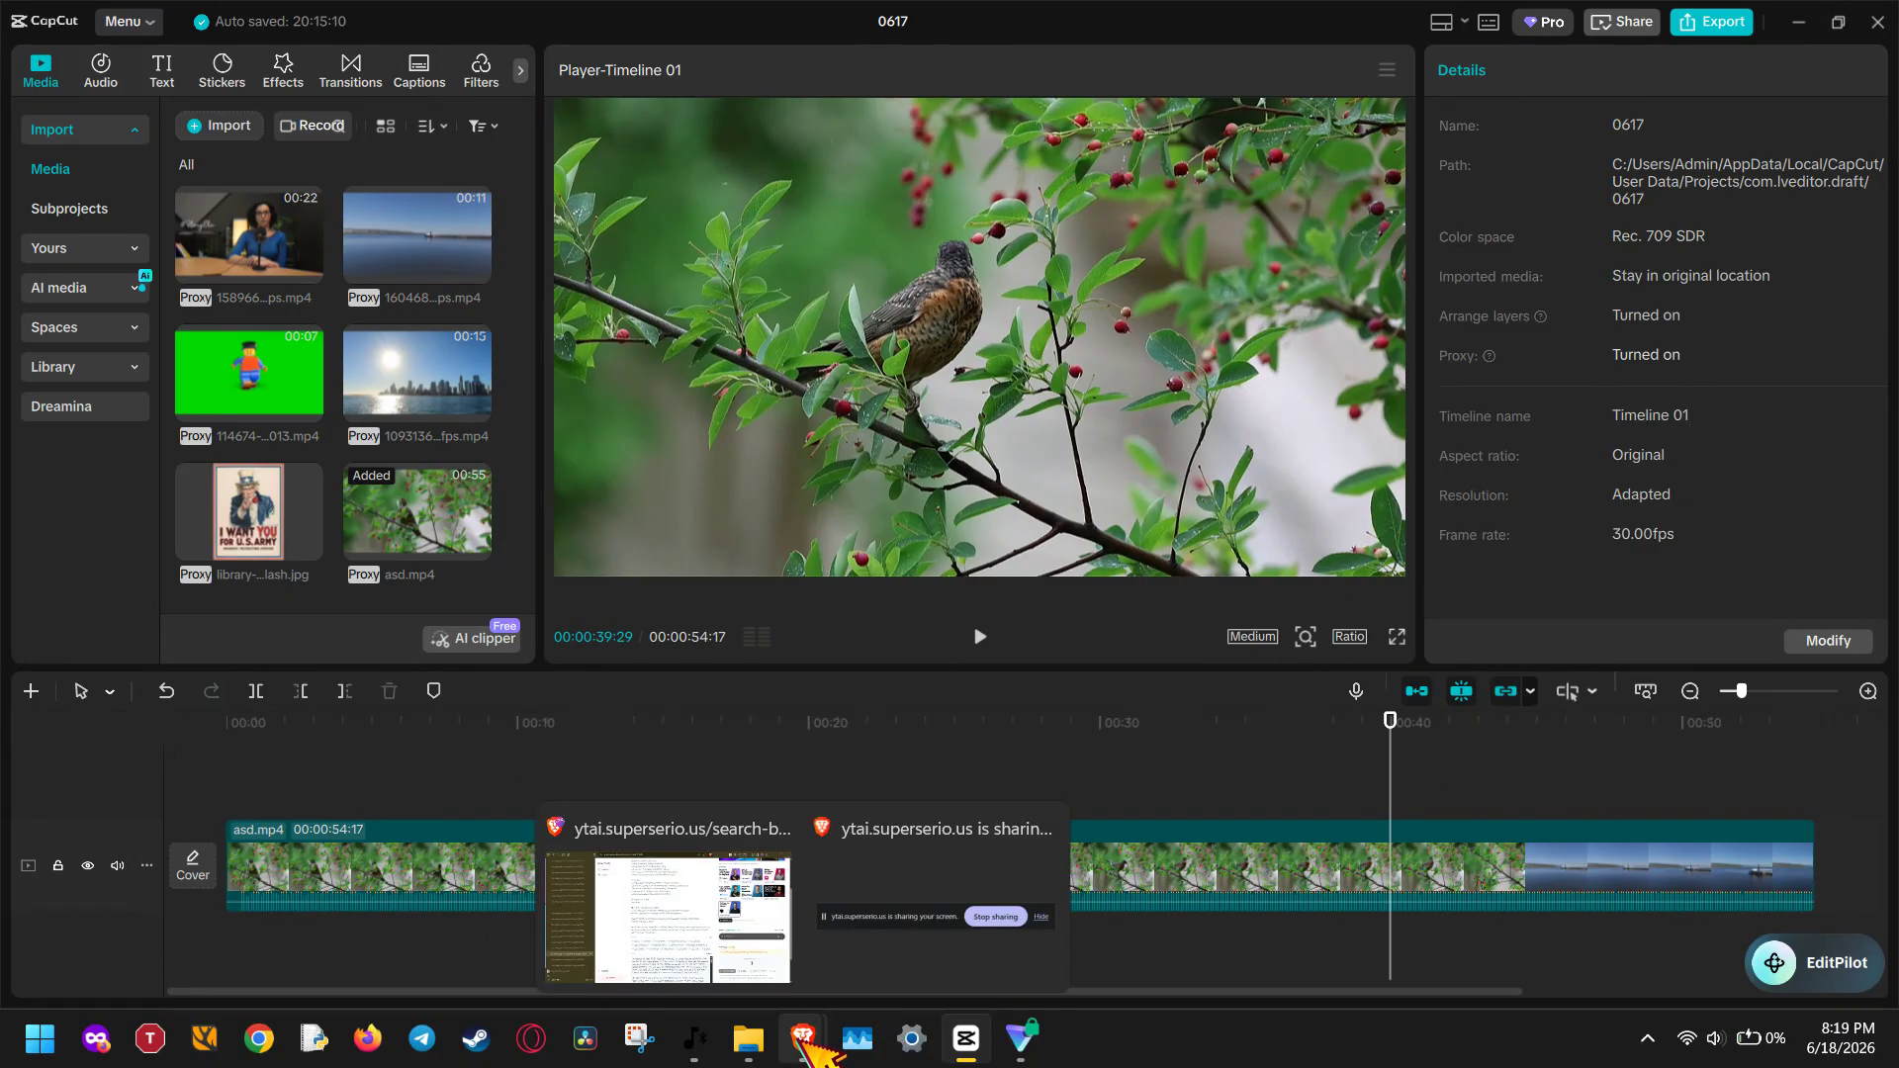
pyautogui.click(961, 957)
pyautogui.click(1365, 1054)
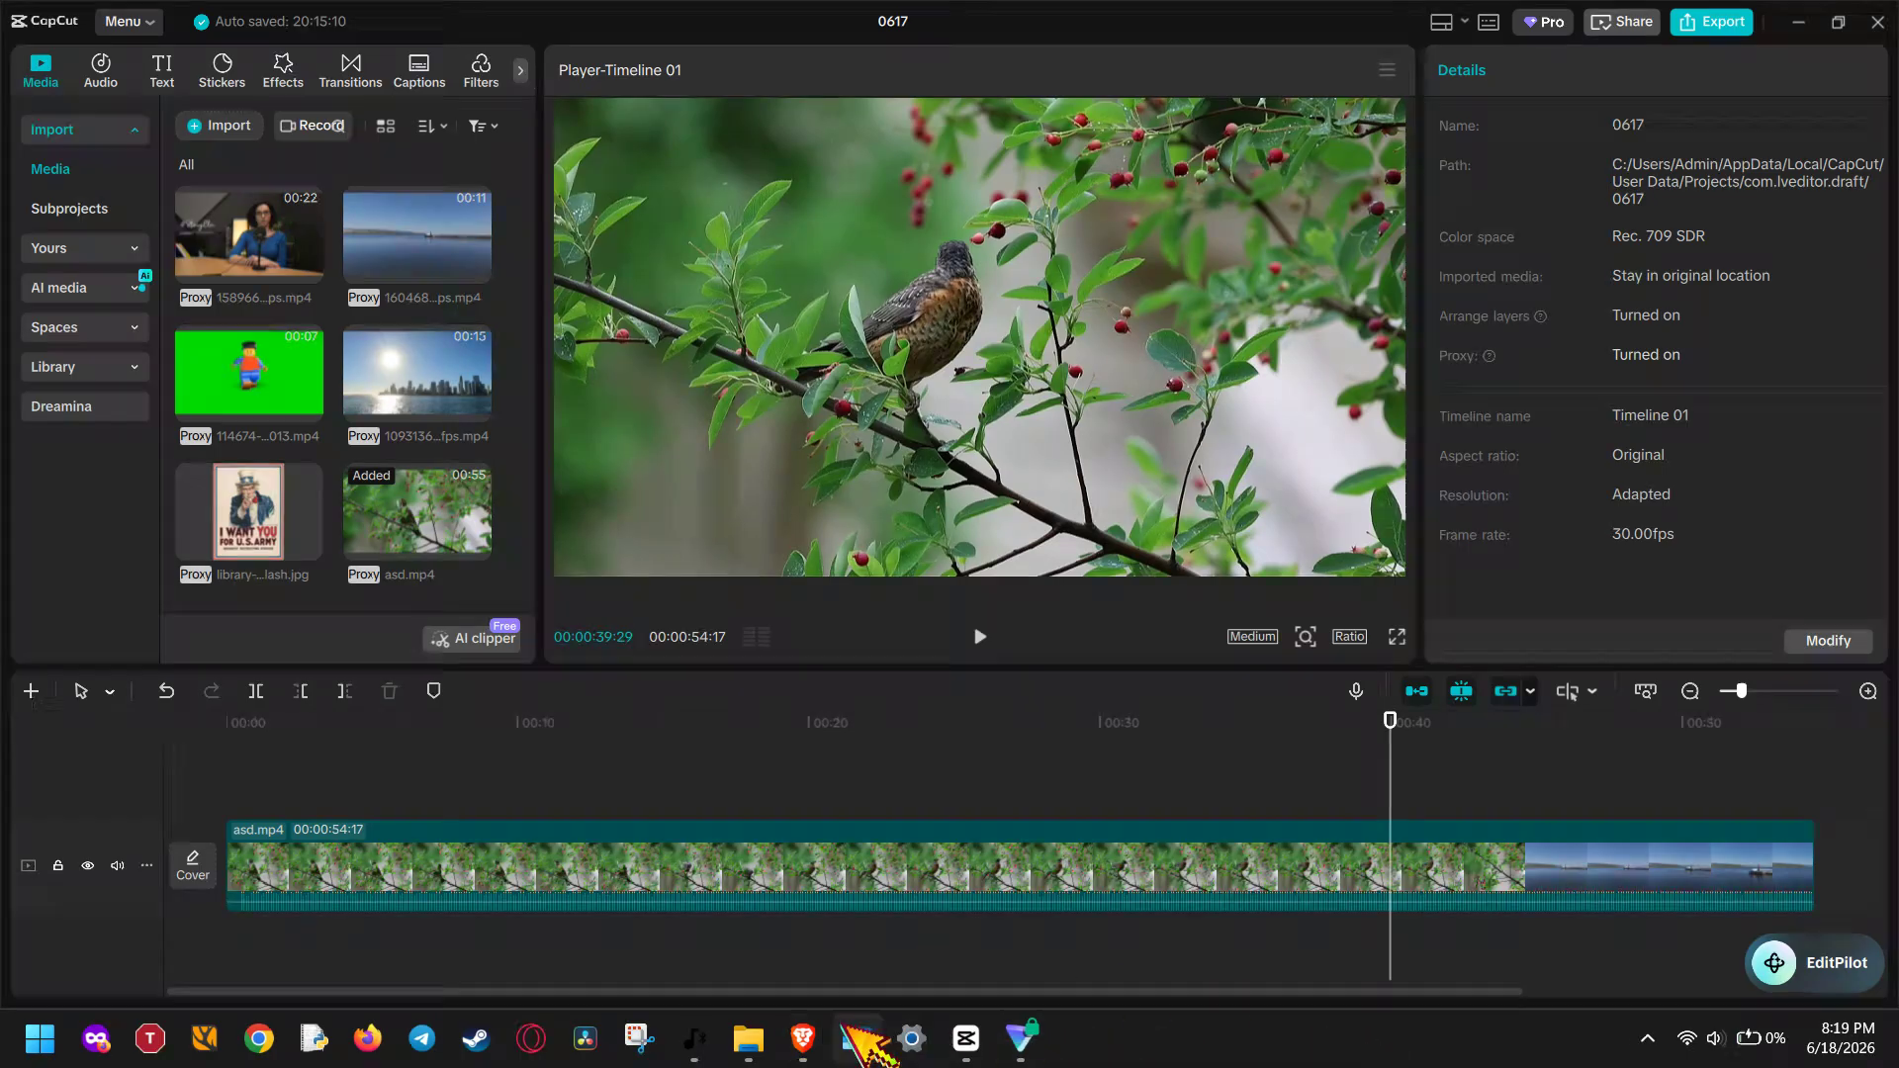
pyautogui.moveTo(827, 1037)
pyautogui.click(1009, 966)
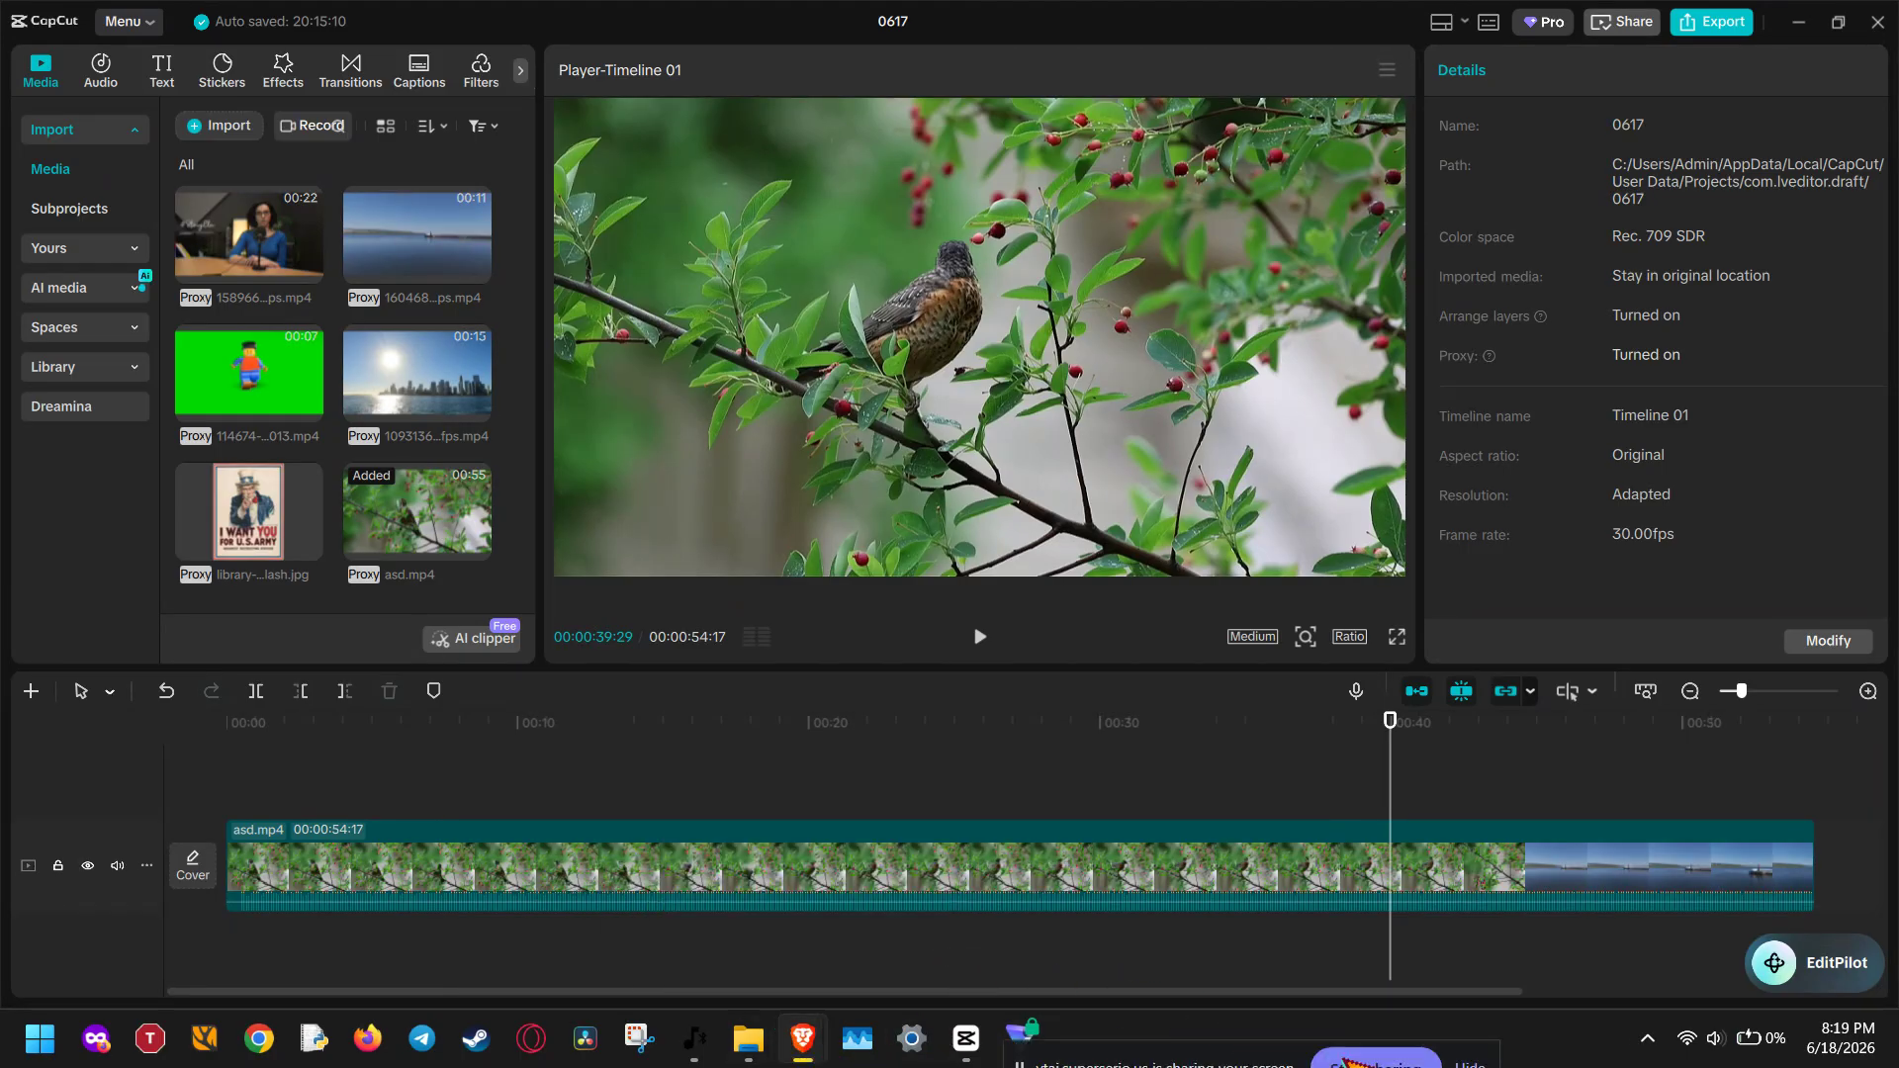